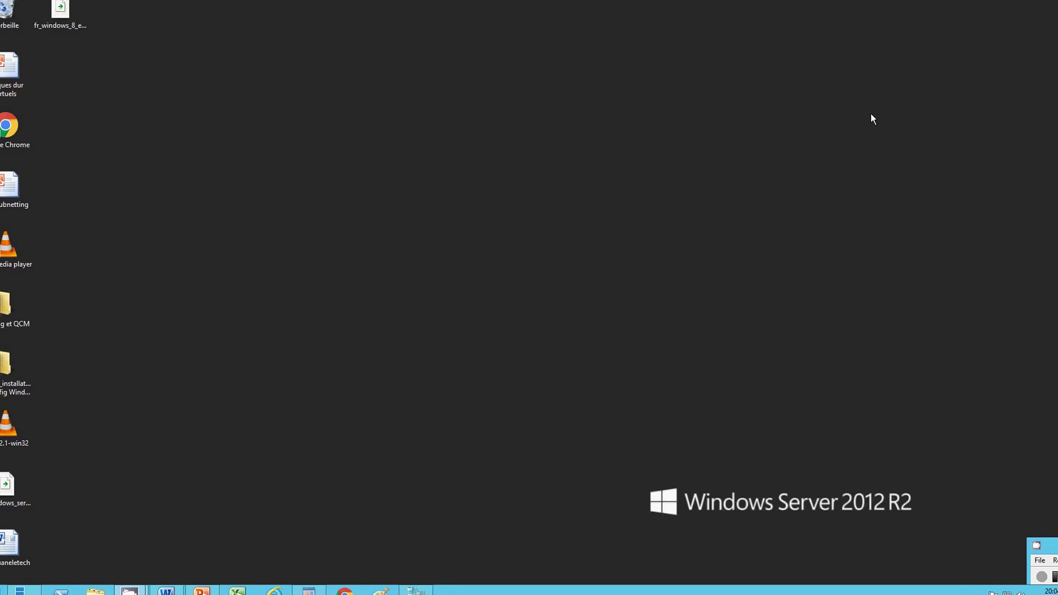
# - Switch to WordPad and enter the network address 192.168.1.0/26 as the first line of the blank document
pyautogui.click(311, 591)
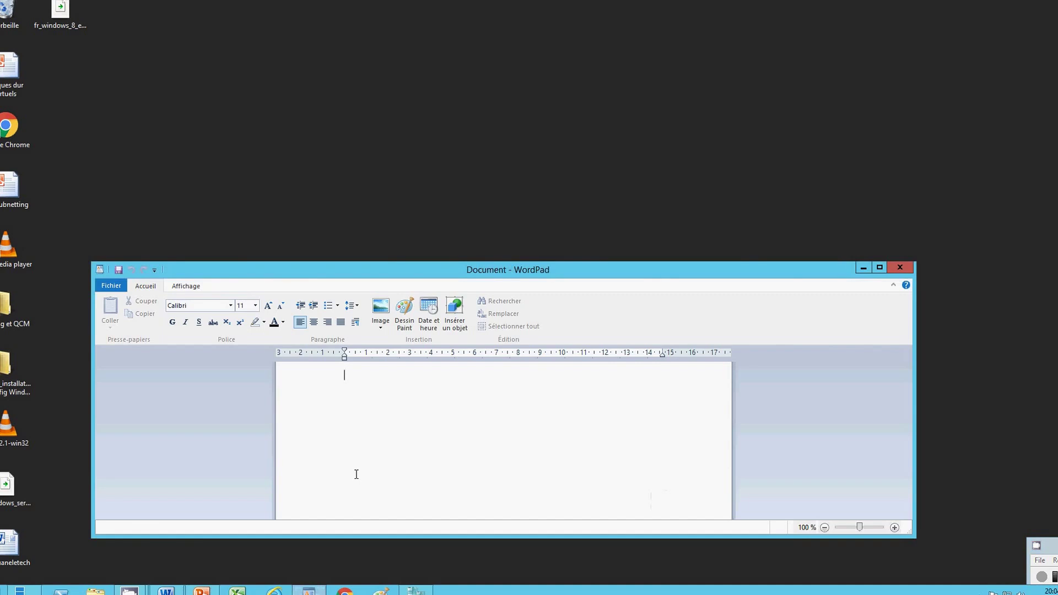
pyautogui.write('192')
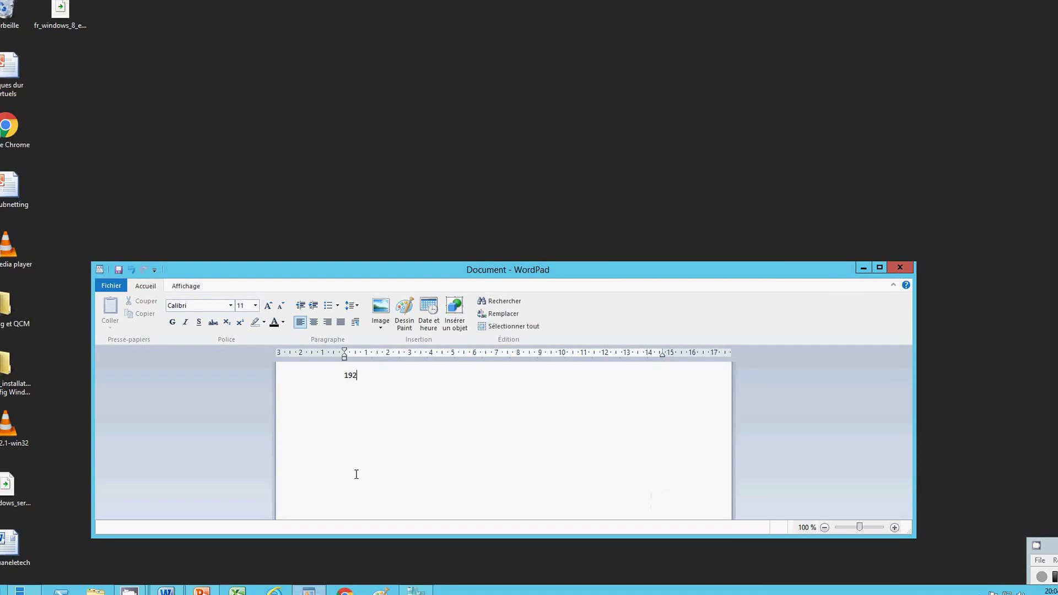
pyautogui.write('.168.1.0')
pyautogui.press('Return')
# - Add the header line "addresse reseaux || addresse ip debut || addresse ip fin || masque de sous reseau" below the network address
pyautogui.write('addresse ')
pyautogui.write('tr')
pyautogui.press('BackSpace')
pyautogui.press('BackSpace')
pyautogui.write('reseaux')
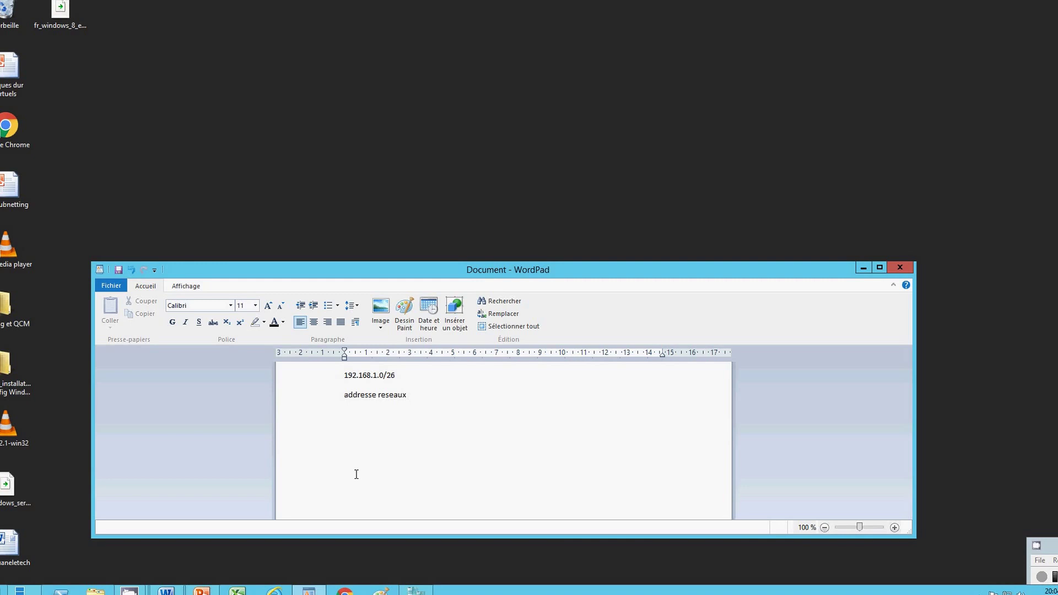
pyautogui.write(' ||')
pyautogui.write('addresse ip debut || addresse ip')
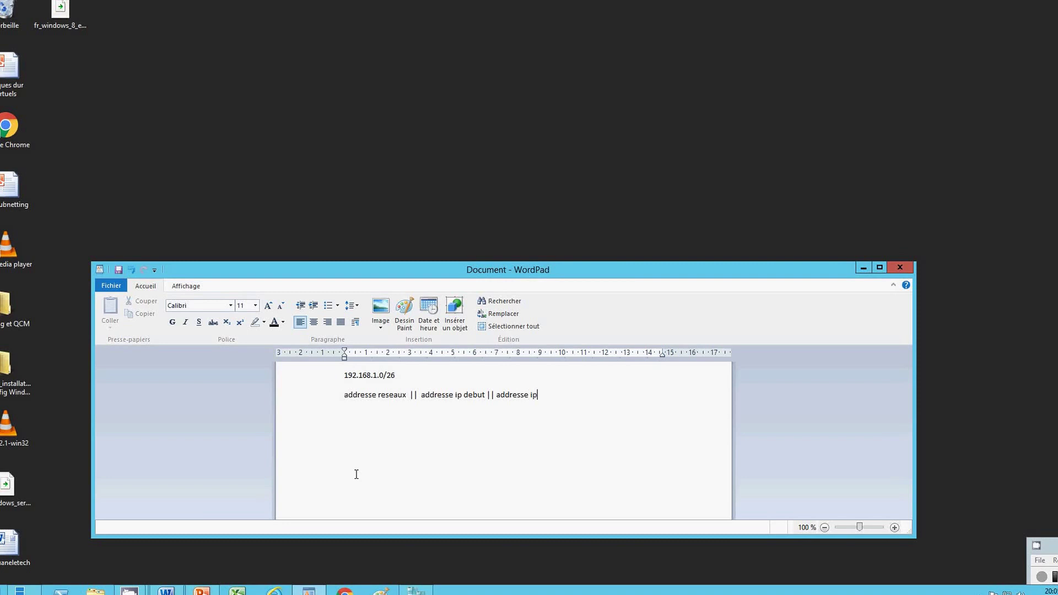
pyautogui.write(' fin || masque de soi')
pyautogui.press('BackSpace')
pyautogui.write('us reseau')
pyautogui.press('Return')
# - Fill the first subnet row under the headers with 192.168.1.0, 192.168.1.1, 192.168.1.62 and mask 255.255.255.192
pyautogui.write('192')
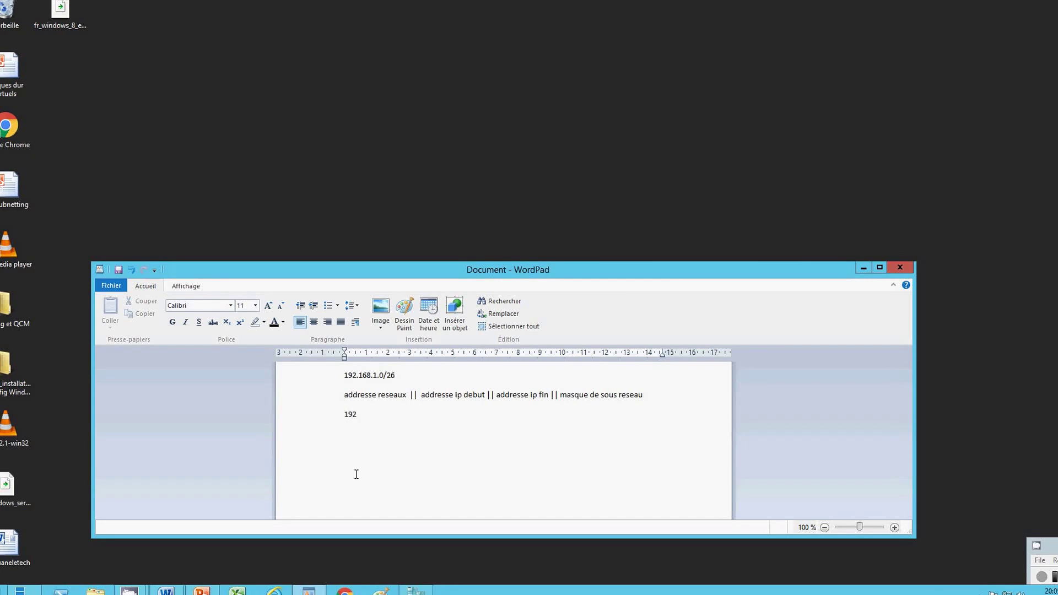
pyautogui.write('.168 ')
pyautogui.write('1.0')
pyautogui.press('BackSpace')
pyautogui.press('BackSpace')
pyautogui.press('BackSpace')
pyautogui.press('BackSpace')
pyautogui.press('BackSpace')
pyautogui.write('8.1.0                  192.168.1.1                    192.168.1.62')
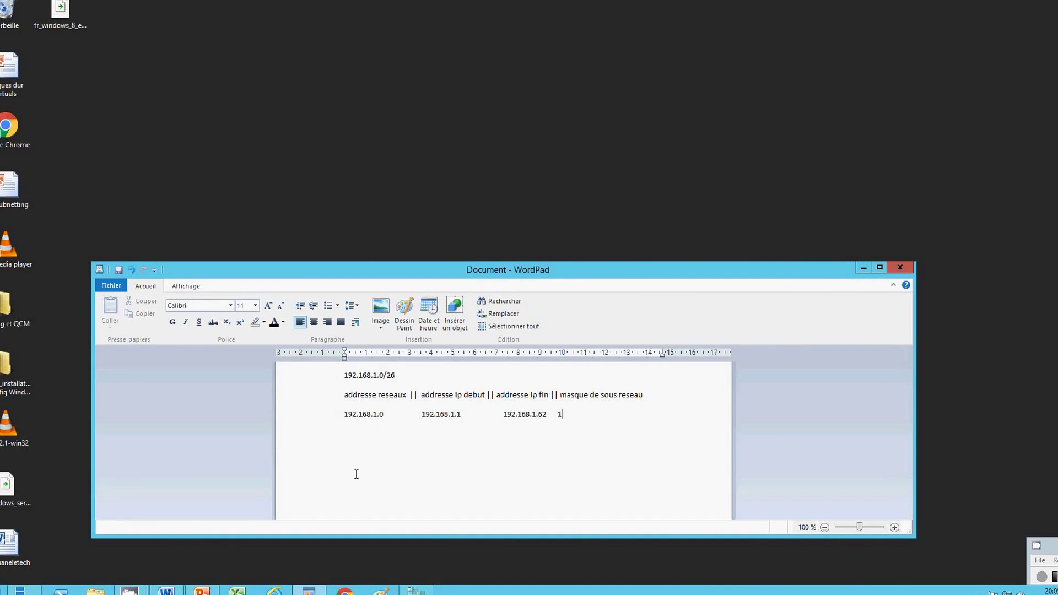
pyautogui.write('      255.255.255.191')
pyautogui.press('BackSpace')
pyautogui.write('2')
# - Add the second subnet row with 192.168.1.64, 192.168.1.65, 192.168.1.126 and mask 255.255.255.192, aligned under the headers
pyautogui.write('192.168')
pyautogui.write('.1.64')
pyautogui.press('Tab')
pyautogui.write('192.16')
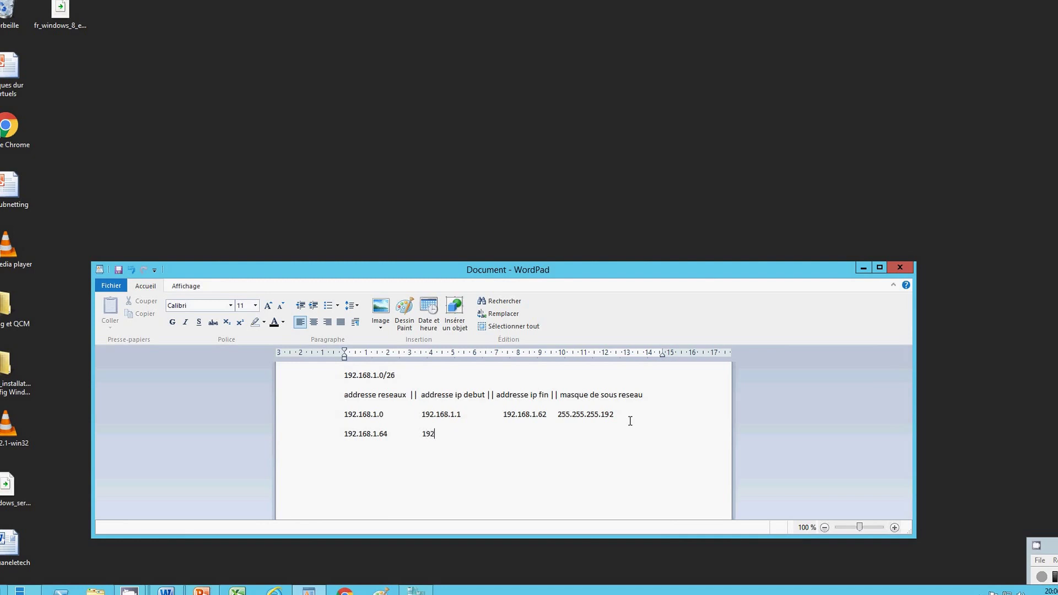
pyautogui.write('8.1.65                  192.168.1.126')
pyautogui.press('Tab')
pyautogui.write('255.255.255.')
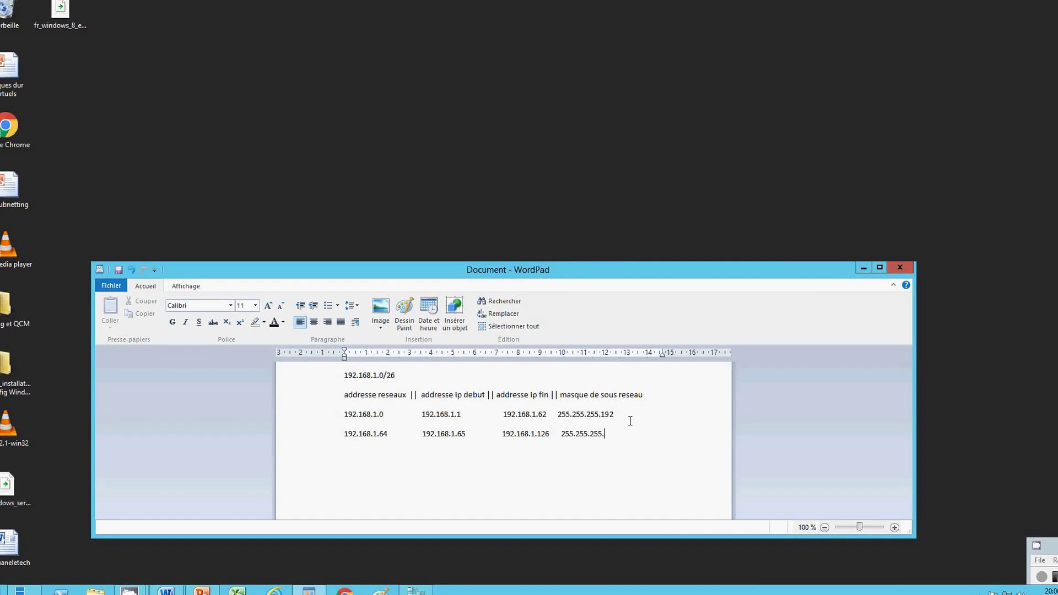
pyautogui.write('192')
# - Open Paint with a blank canvas, enlarge its window and move the WordPad window aside, finishing with Paint in front
pyautogui.click(382, 591)
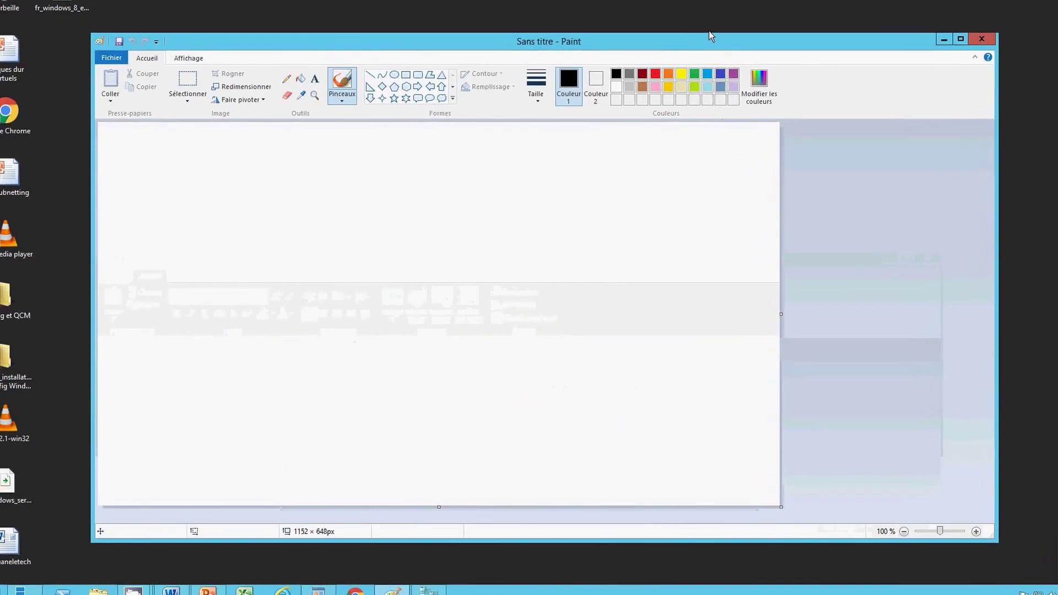
pyautogui.moveTo(714, 26)
pyautogui.mouseDown()
pyautogui.moveTo(760, 66)
pyautogui.moveTo(805, 160)
pyautogui.moveTo(750, 175)
pyautogui.mouseUp()
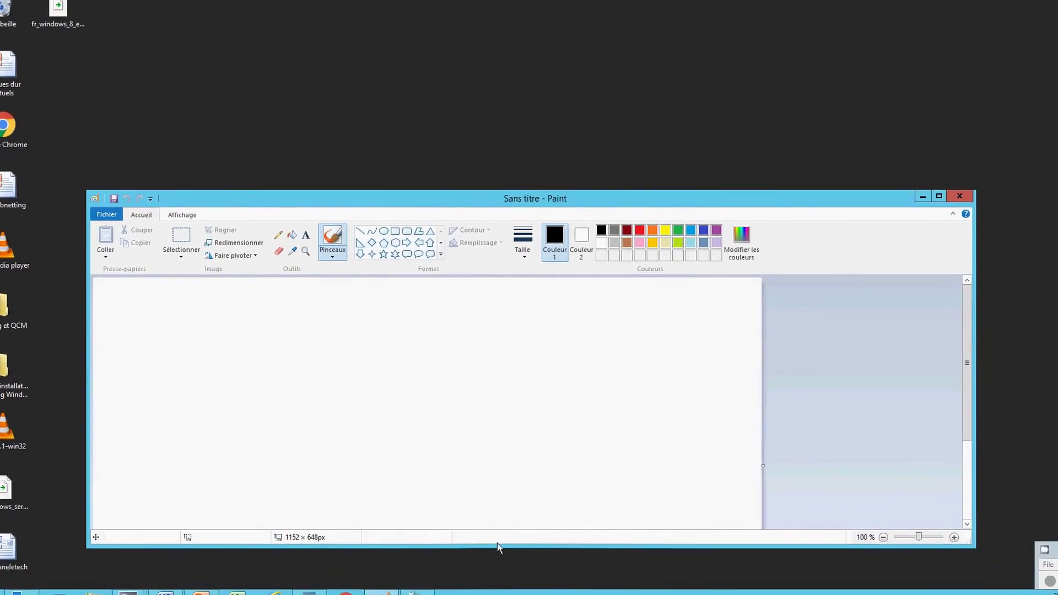
pyautogui.click(308, 592)
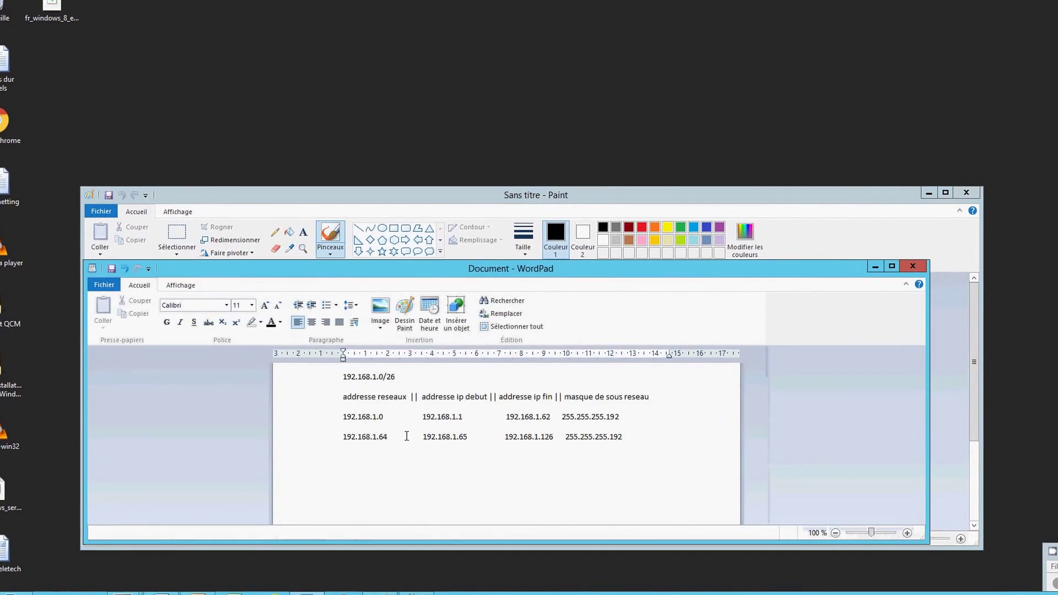
pyautogui.click(465, 191)
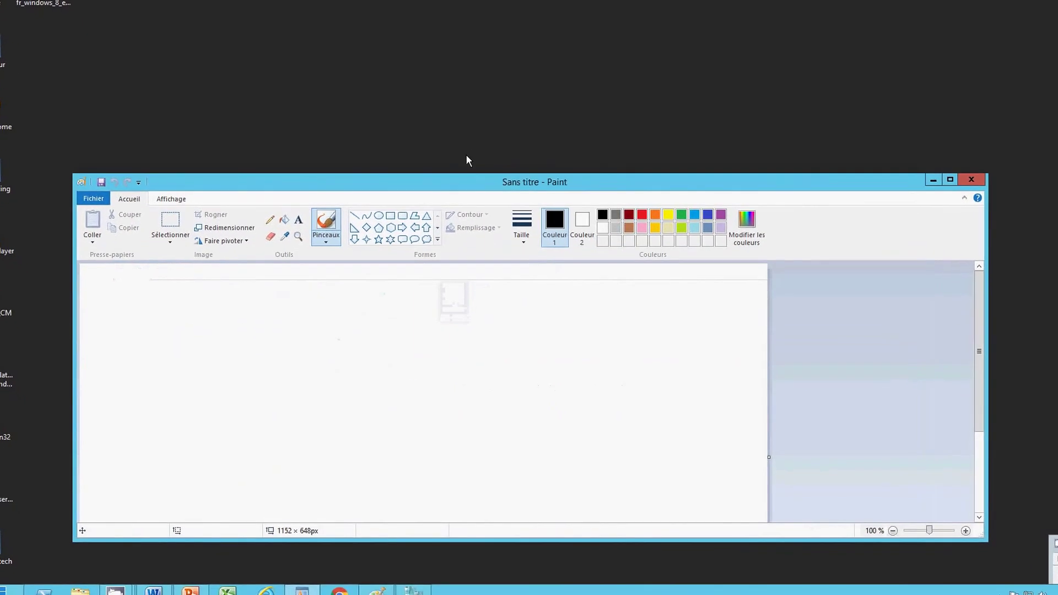
pyautogui.moveTo(460, 189); pyautogui.dragTo(443, 1)
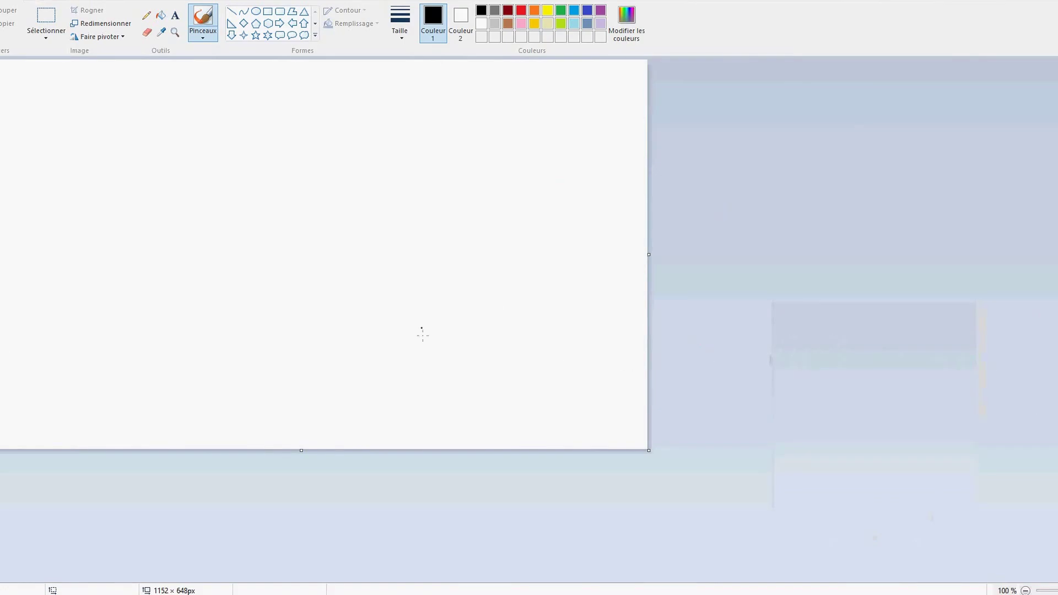
pyautogui.hotkey('alt', 'Tab')
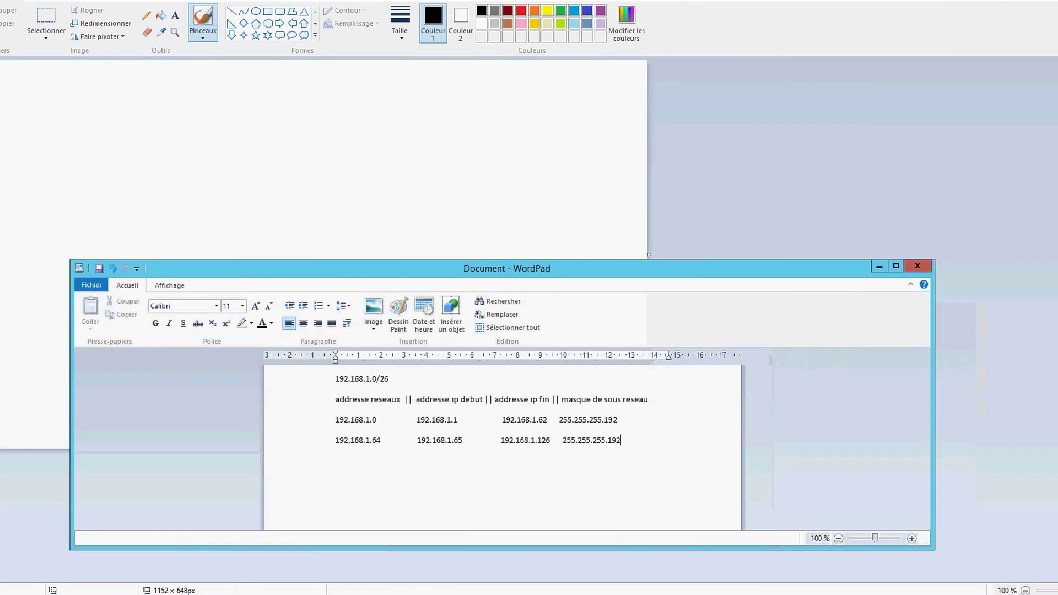
pyautogui.moveTo(378, 271)
pyautogui.mouseDown()
pyautogui.moveTo(249, 292)
pyautogui.moveTo(259, 298)
pyautogui.mouseUp()
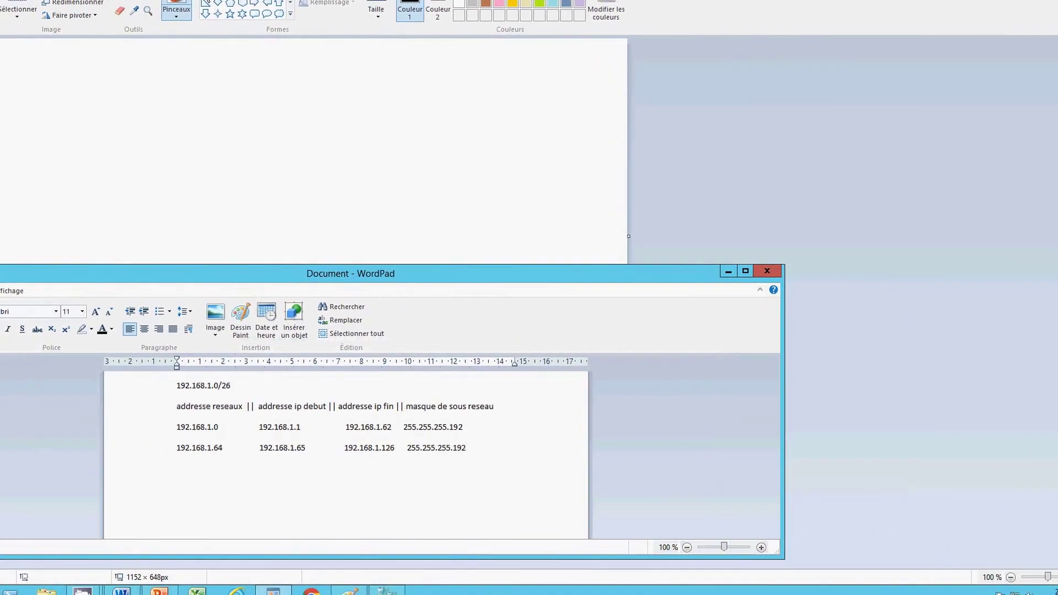
pyautogui.click(214, 110)
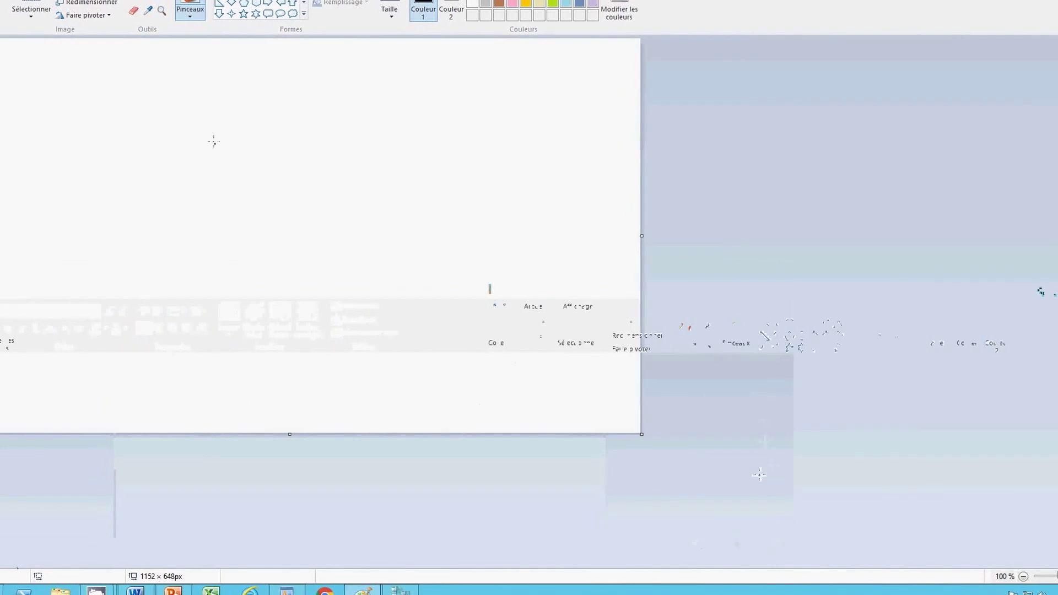
# - Draw a short freehand black brush stroke in the upper middle of the canvas
pyautogui.moveTo(215, 139)
pyautogui.mouseDown()
pyautogui.moveTo(271, 144)
pyautogui.moveTo(314, 125)
pyautogui.mouseUp()
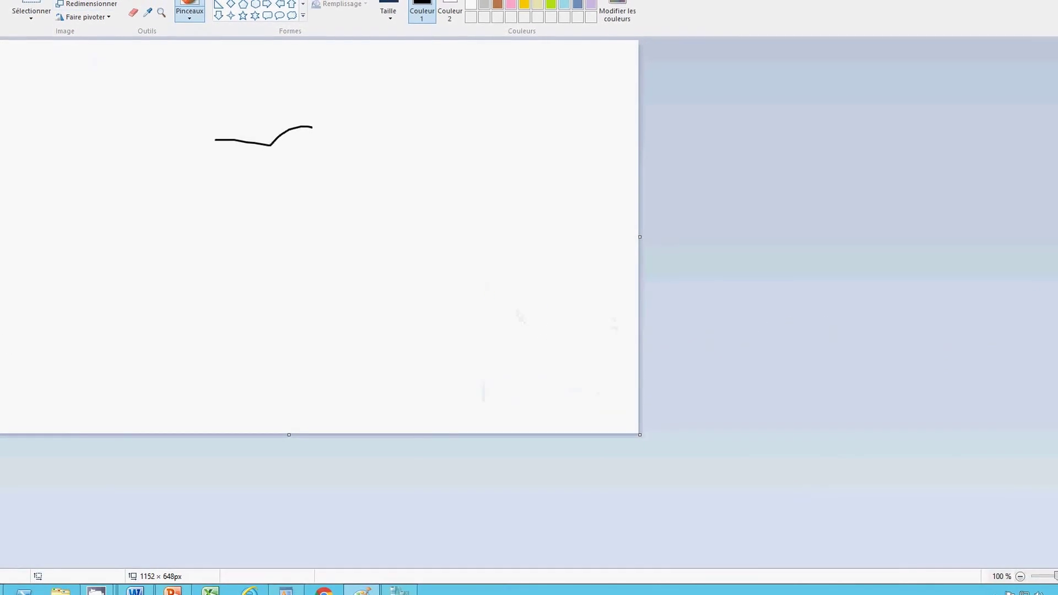
pyautogui.hotkey('alt', 'f')
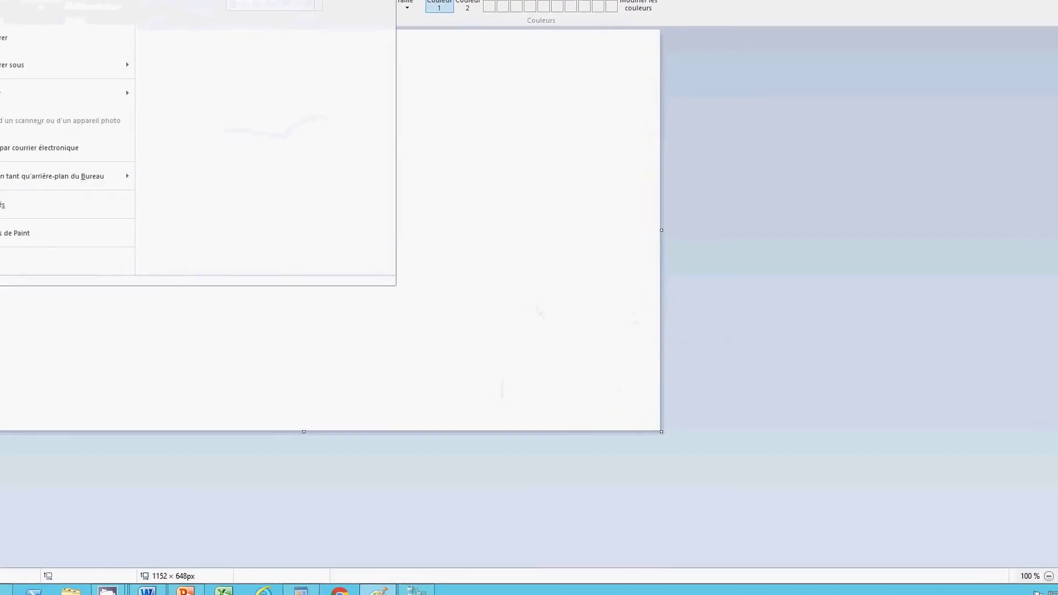
pyautogui.press('Escape')
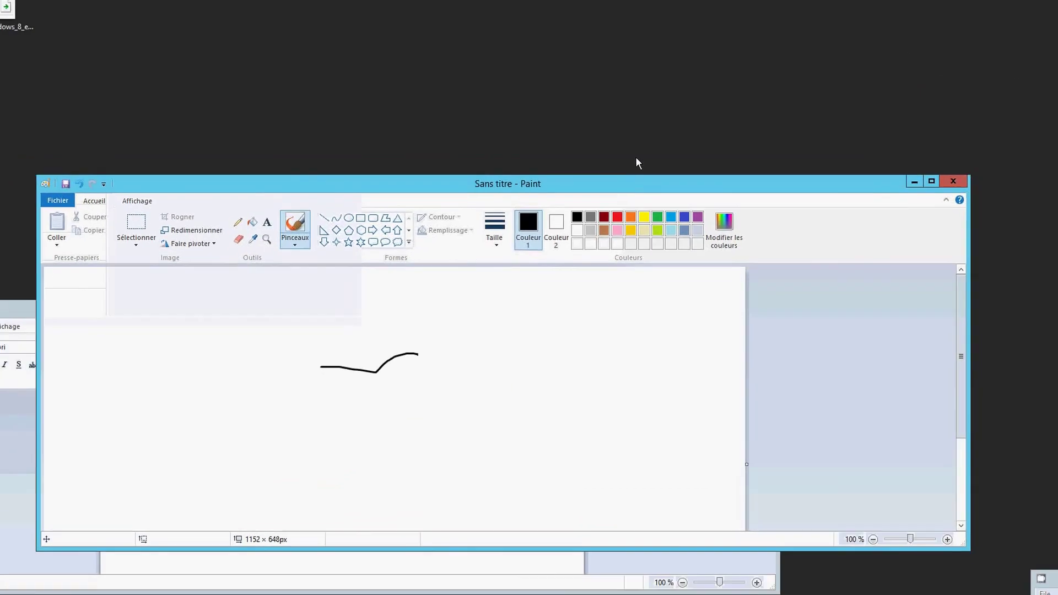
# - Arrange the Paint and WordPad windows so the canvas and the subnet table are both visible, with black as the drawing colour
pyautogui.moveTo(510, 178); pyautogui.dragTo(506, 5)
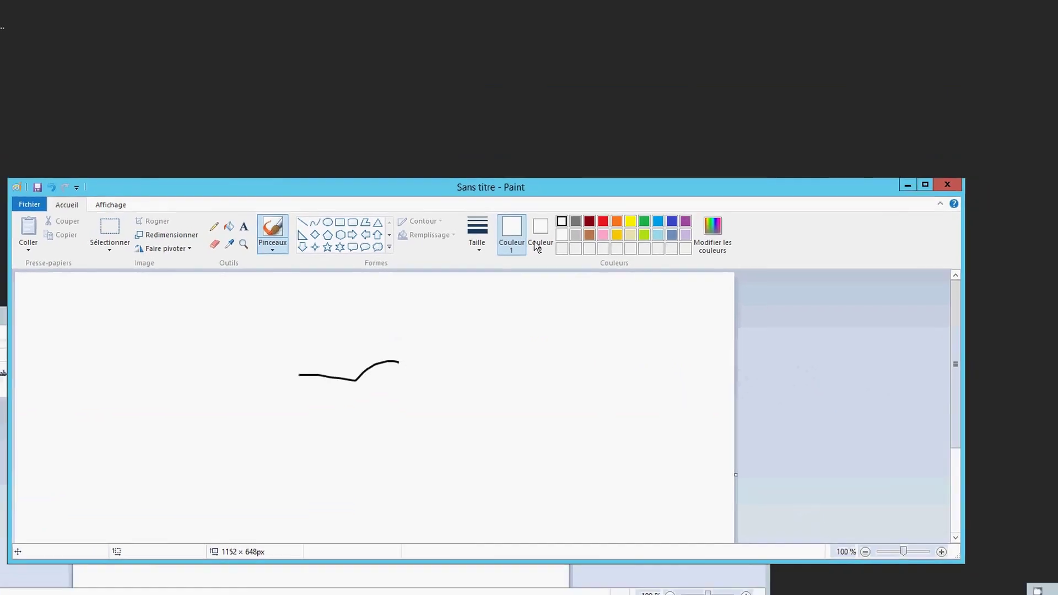
pyautogui.click(576, 221)
pyautogui.click(571, 212)
pyautogui.moveTo(610, 183); pyautogui.dragTo(753, 107)
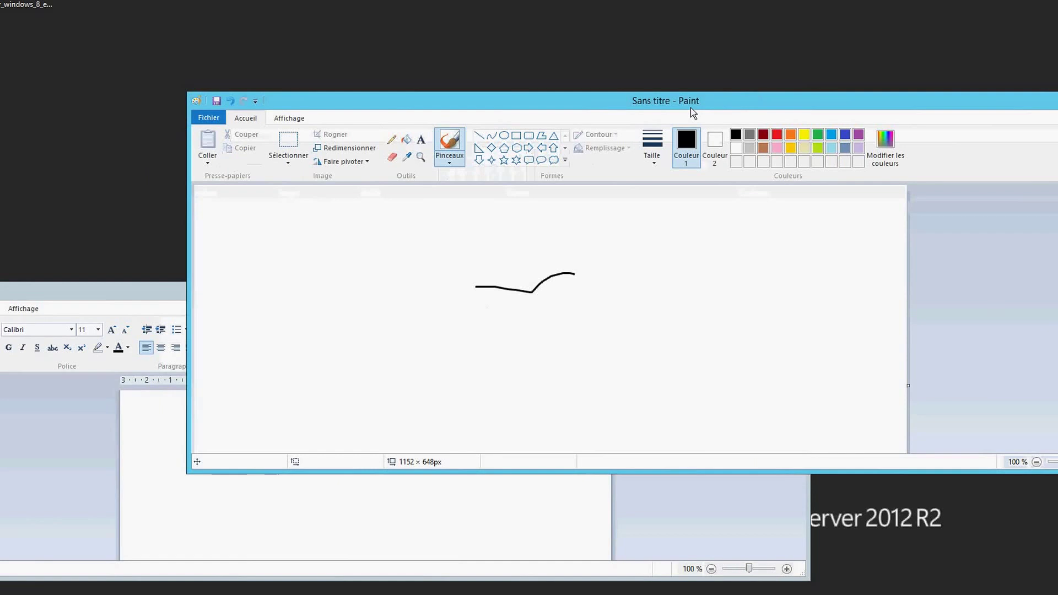
pyautogui.moveTo(648, 99); pyautogui.dragTo(696, 89)
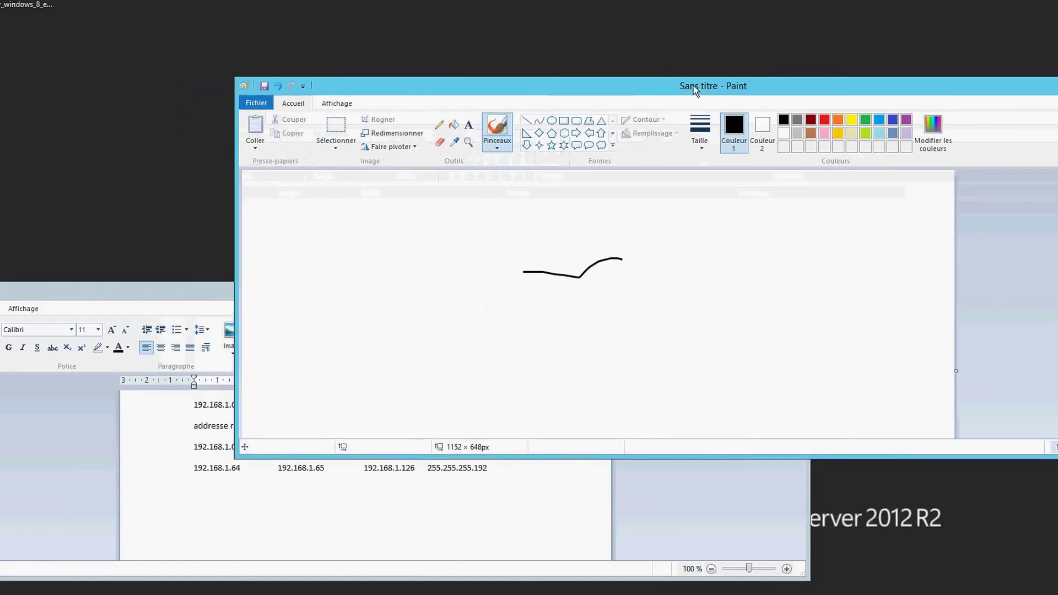
pyautogui.doubleClick(699, 87)
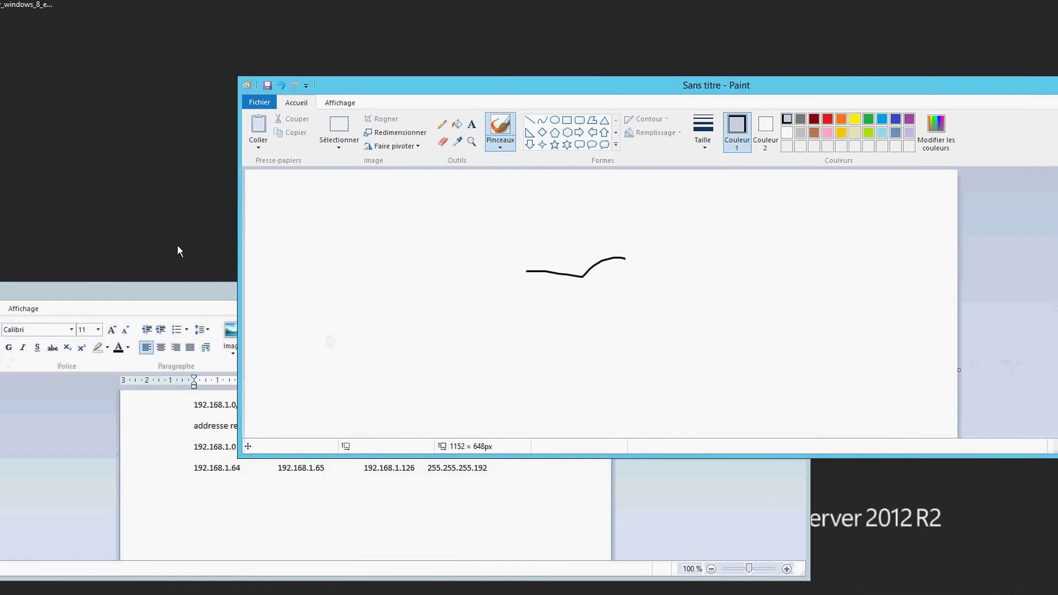
pyautogui.moveTo(161, 290); pyautogui.dragTo(138, 307)
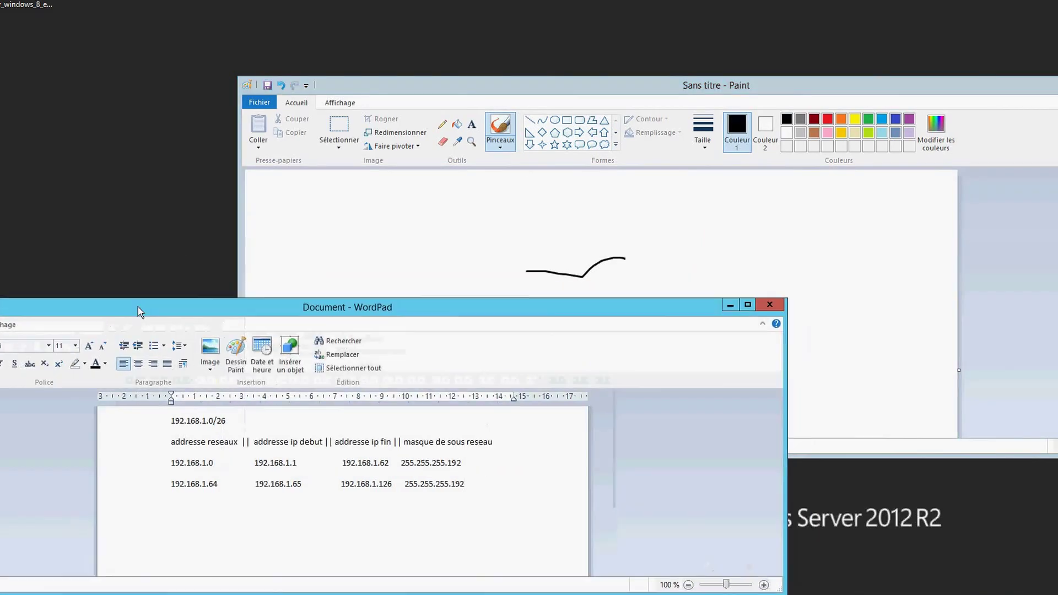
# - Start a new blank image in Paint without saving the current drawing
pyautogui.click(263, 104)
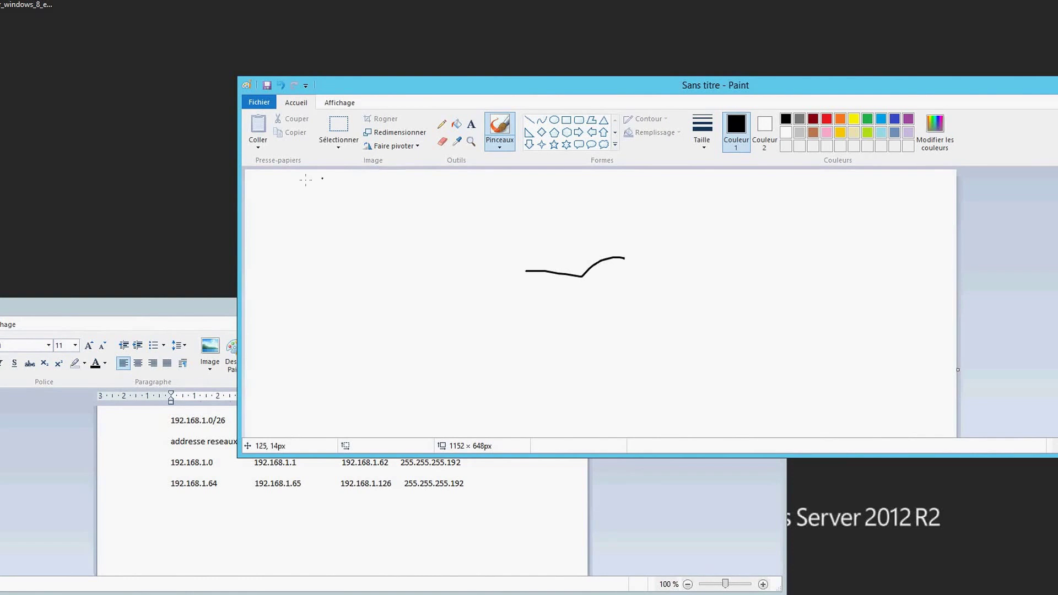
pyautogui.click(269, 103)
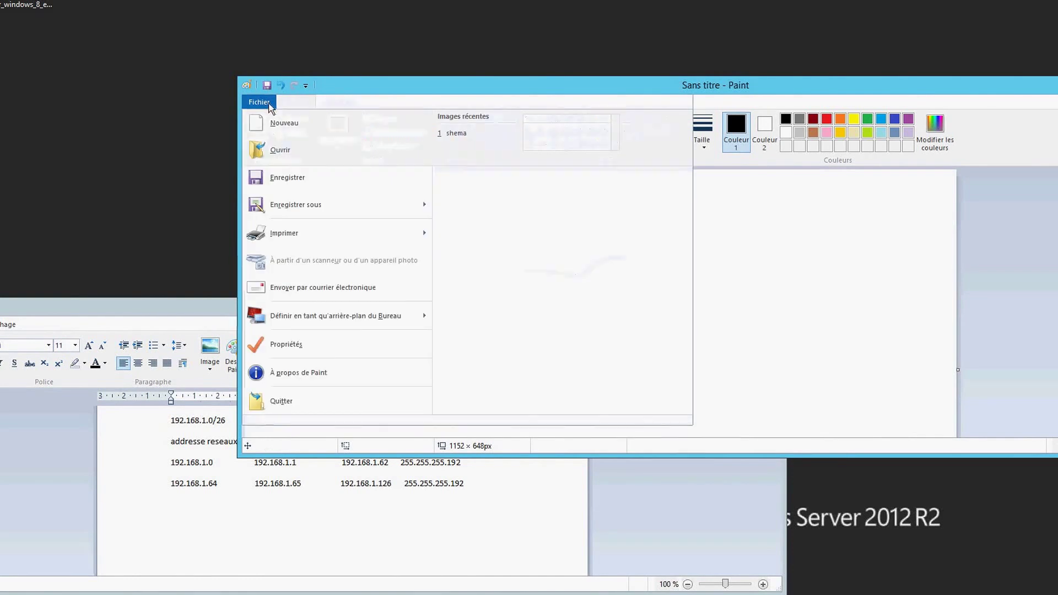
pyautogui.click(278, 124)
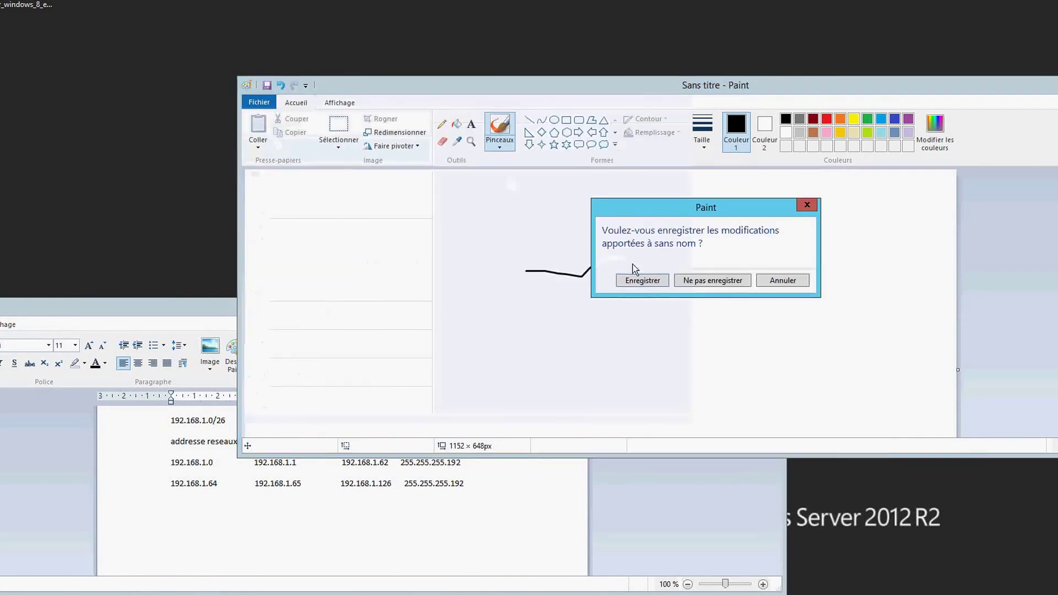
pyautogui.click(696, 281)
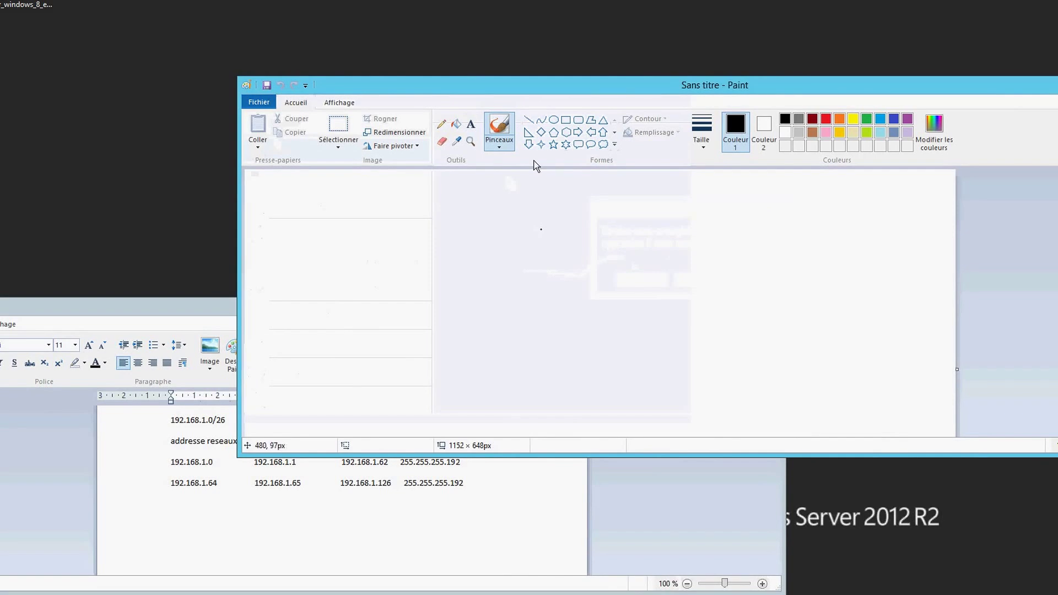
# - Draw a slanted line about 196 × 58 px with a small upright rectangle below it, joined by a short connecting line
pyautogui.click(529, 119)
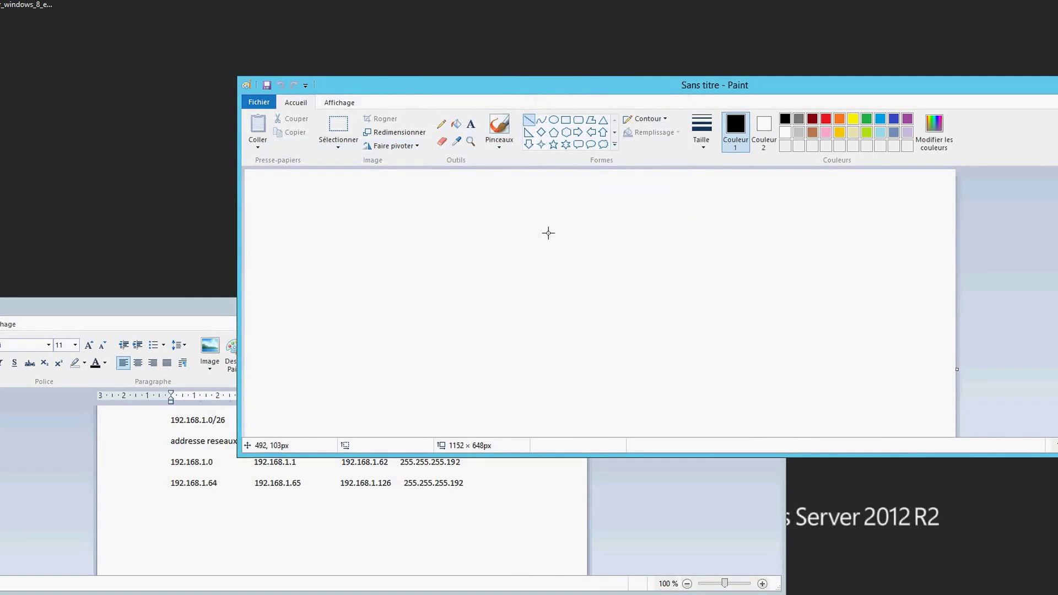
pyautogui.moveTo(518, 234)
pyautogui.mouseDown()
pyautogui.moveTo(580, 227)
pyautogui.moveTo(628, 205)
pyautogui.mouseUp()
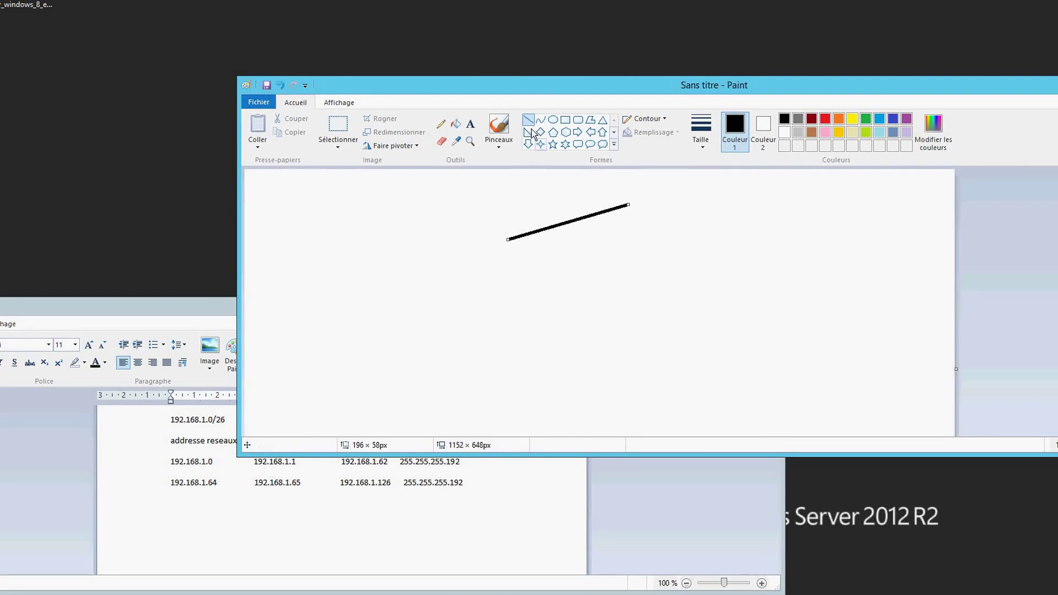
pyautogui.click(565, 120)
pyautogui.moveTo(561, 243); pyautogui.dragTo(582, 280)
pyautogui.click(527, 121)
pyautogui.moveTo(560, 246); pyautogui.dragTo(550, 228)
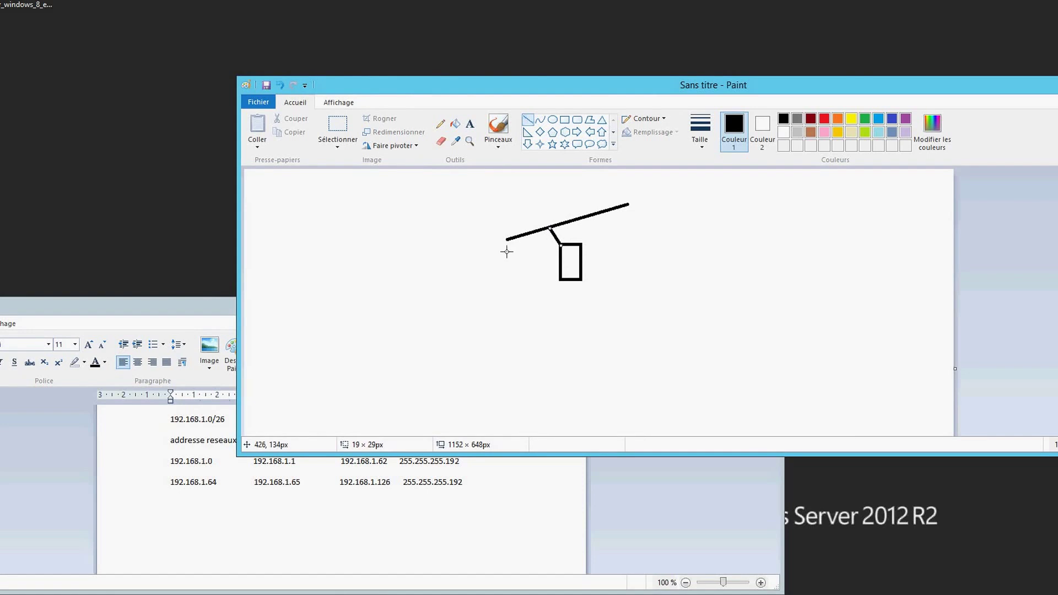
# - Add the text label "192.168.1.10" beside the small rectangle below the slanted line
pyautogui.click(469, 123)
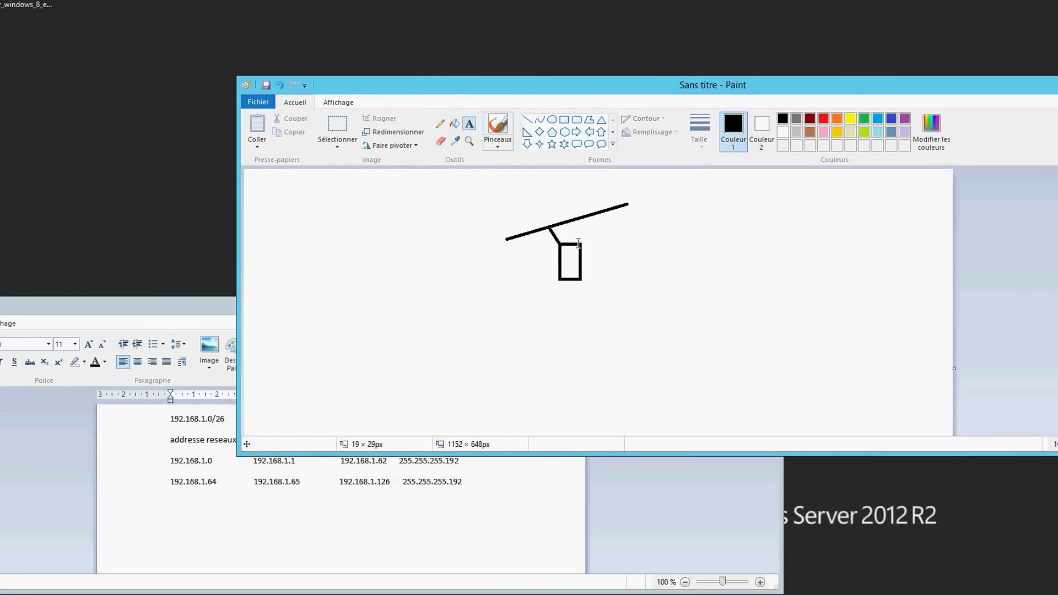
pyautogui.click(589, 270)
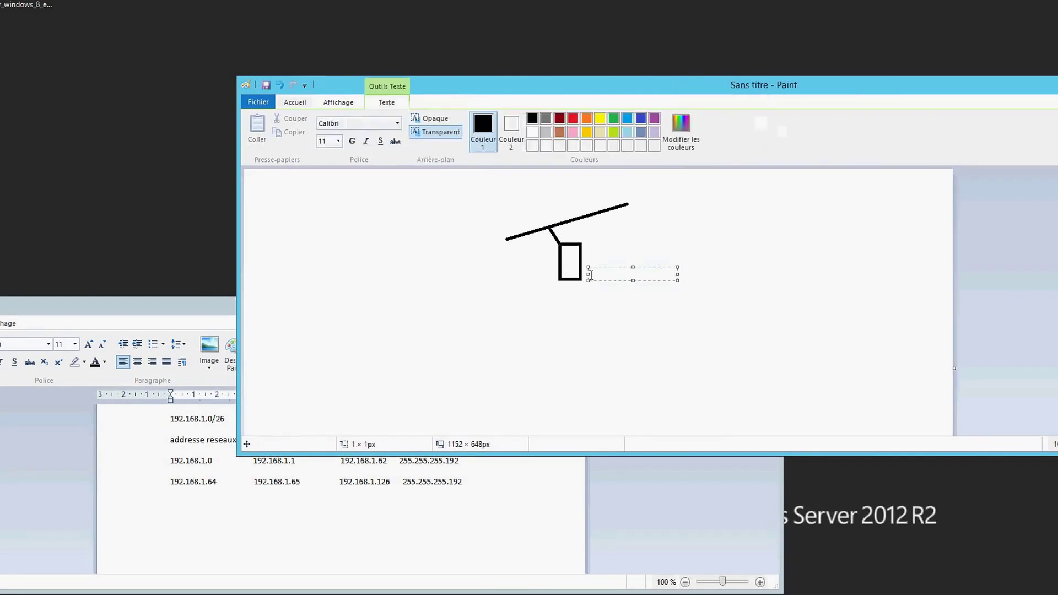
pyautogui.write('192.168.1.')
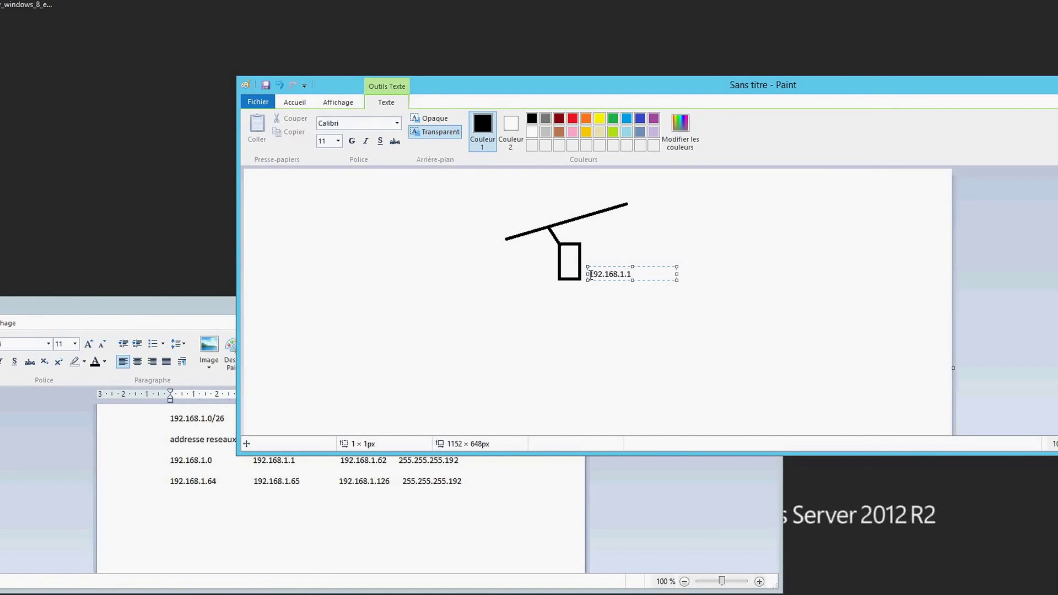
pyautogui.press('BackSpace')
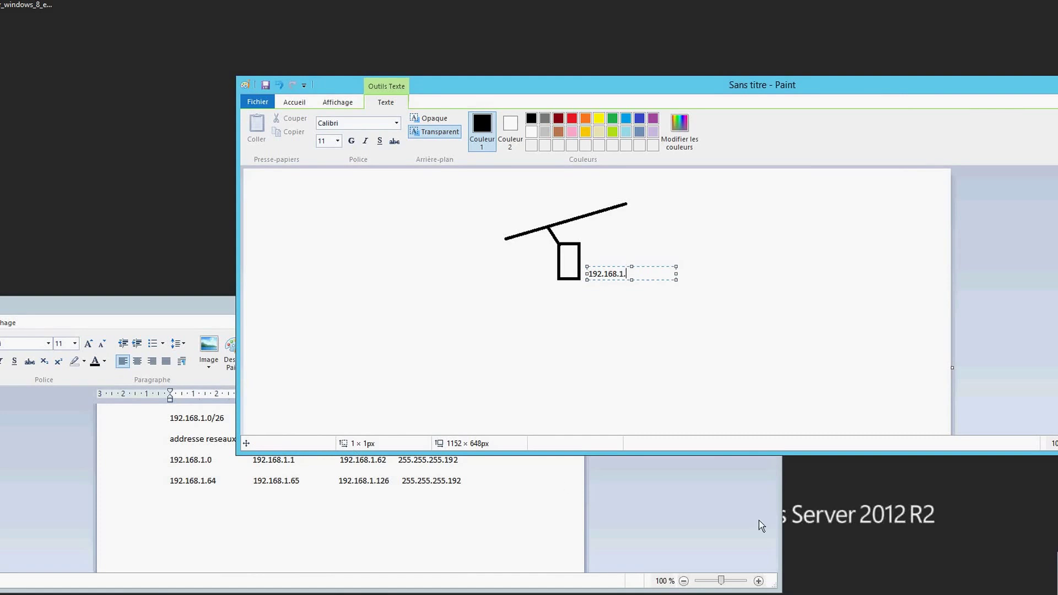
pyautogui.click(979, 542)
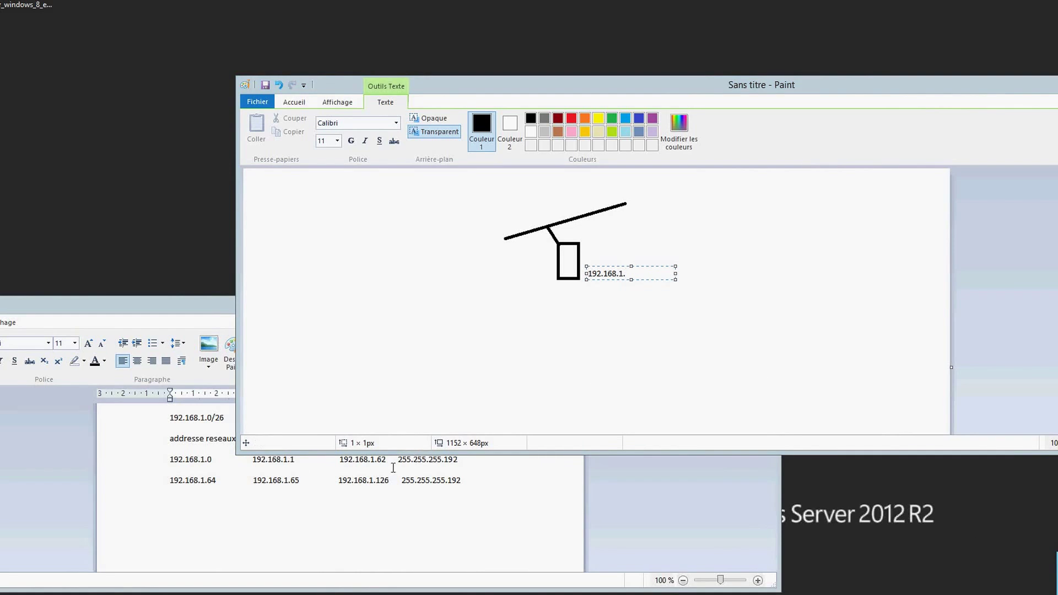
pyautogui.click(643, 273)
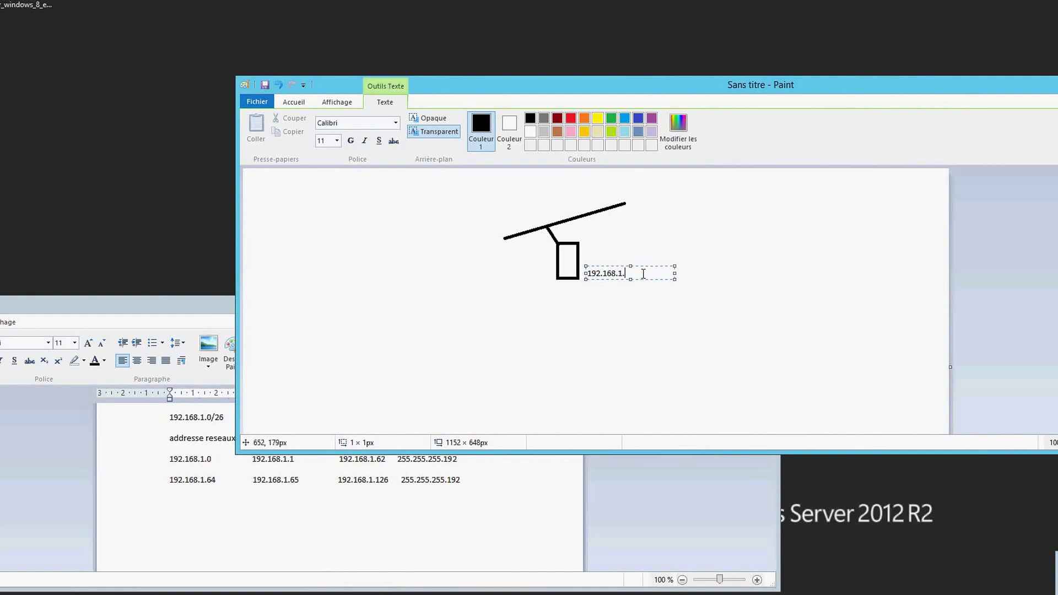
pyautogui.write('10')
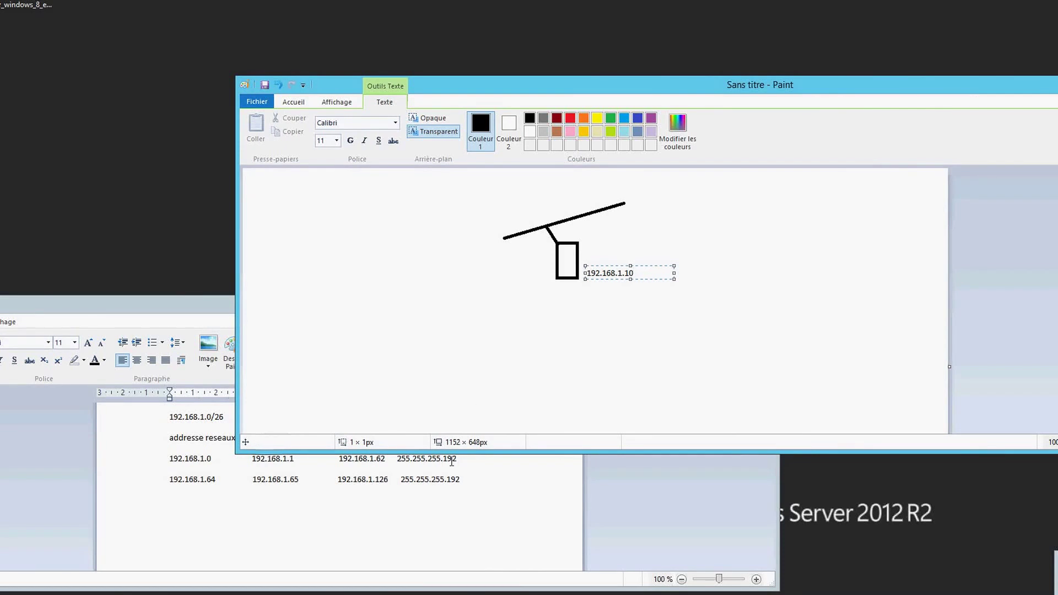
# - Label the upper end of the slanted line with the text "lan:192.168.1.0"
pyautogui.click(639, 201)
pyautogui.write('192.168.1.0')
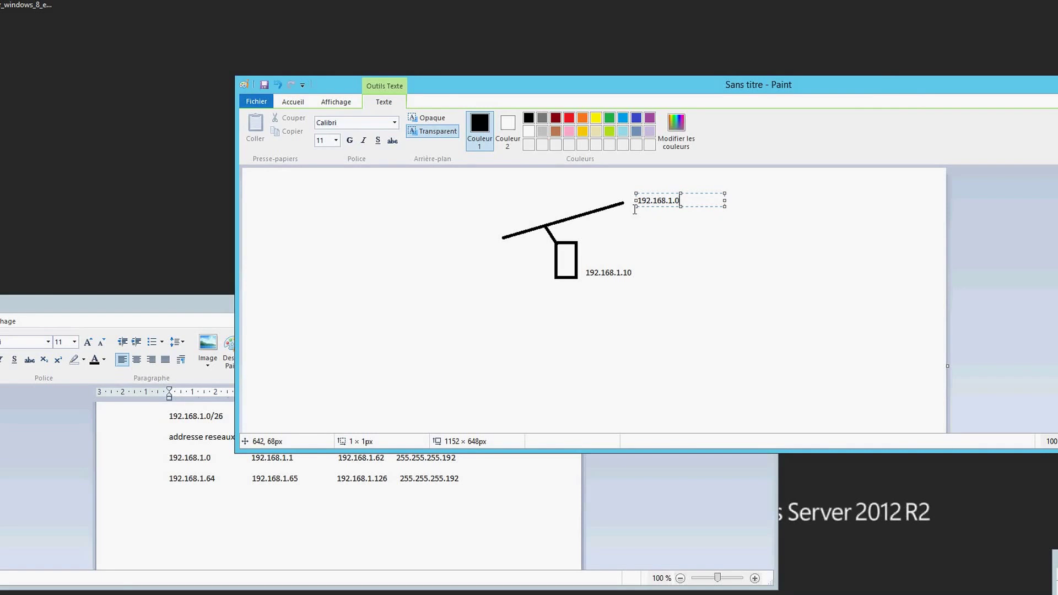
pyautogui.press('Left')
pyautogui.press('Left')
pyautogui.press('Left')
pyautogui.press('Left')
pyautogui.press('Left')
pyautogui.press('Left')
pyautogui.press('Left')
pyautogui.press('Left')
pyautogui.press('Left')
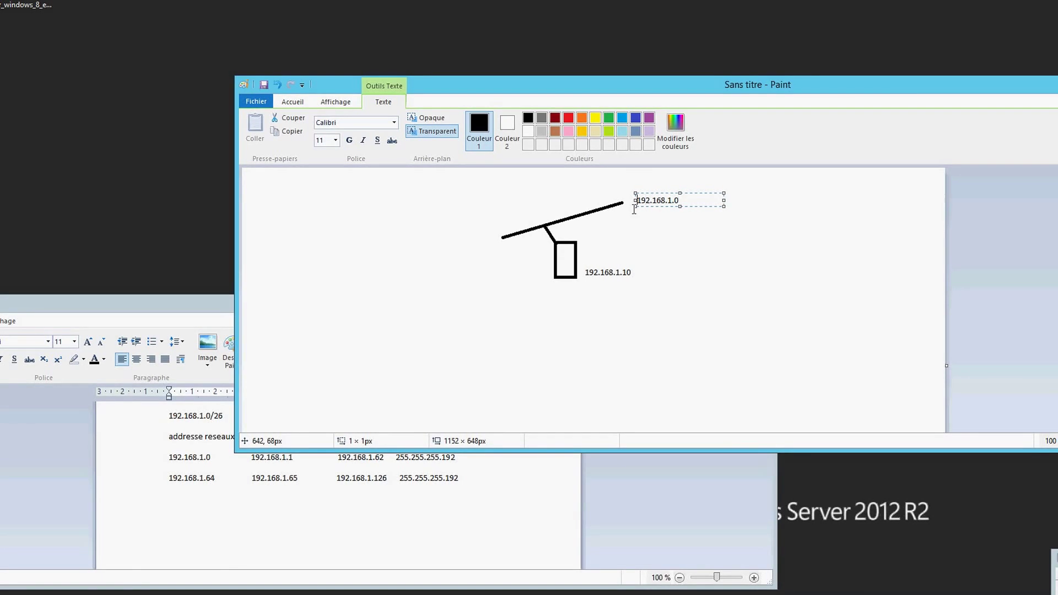
pyautogui.write('lan:')
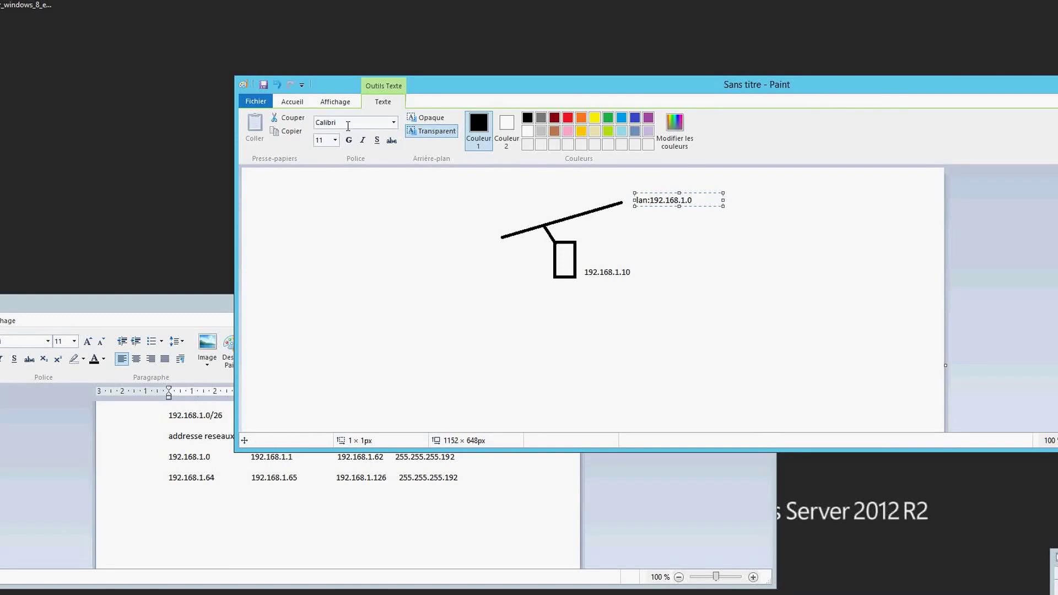
# - Below the first network, draw a second slanted line about 199 × 112 px and a rectangle about 42 × 53 px, joined by a short line
pyautogui.click(293, 102)
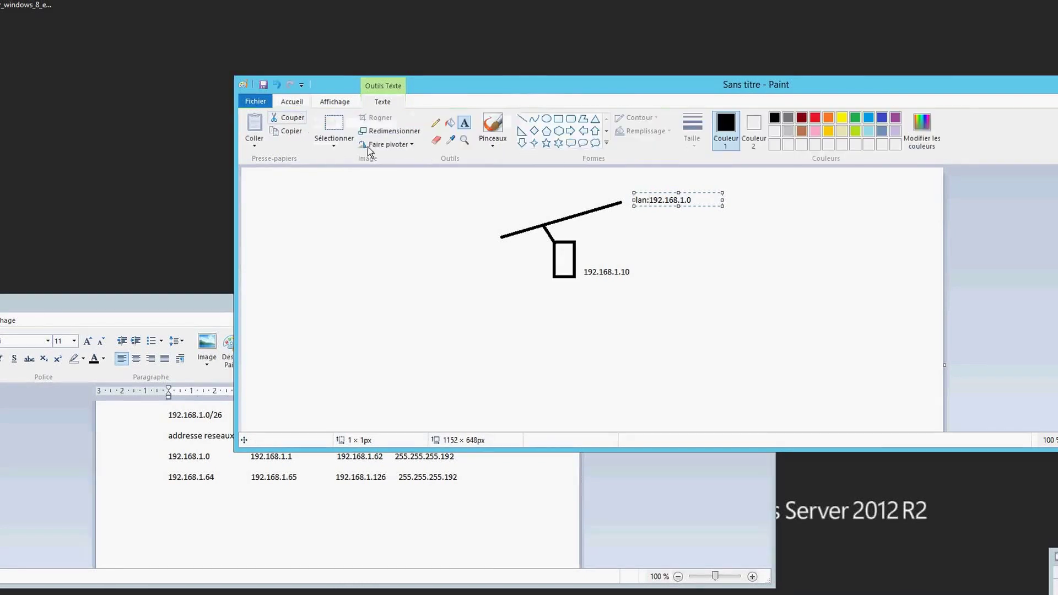
pyautogui.click(521, 118)
pyautogui.moveTo(539, 384)
pyautogui.mouseDown()
pyautogui.moveTo(610, 356)
pyautogui.moveTo(661, 318)
pyautogui.mouseUp()
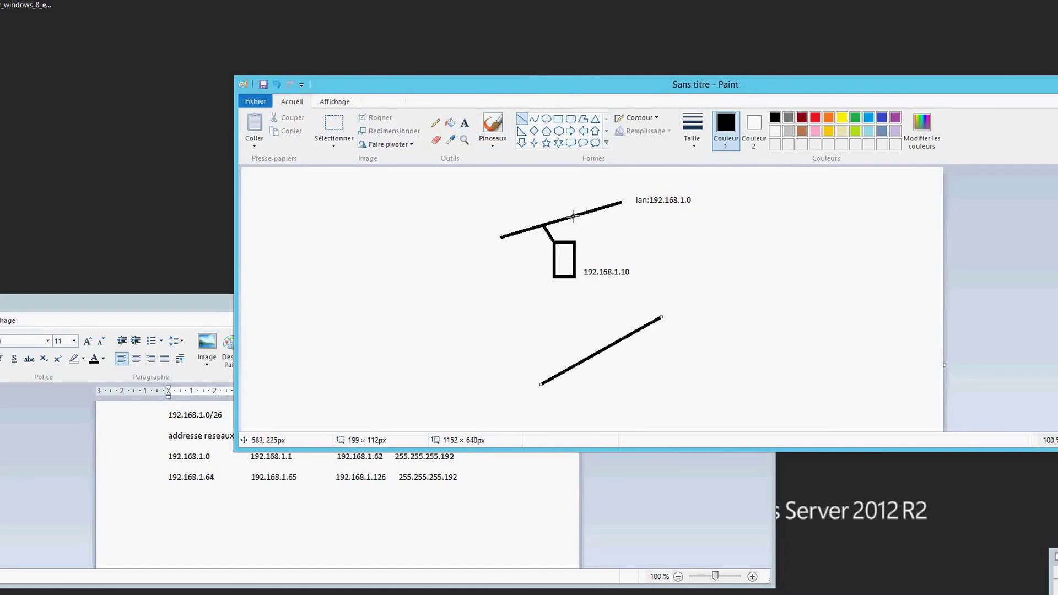
pyautogui.click(557, 119)
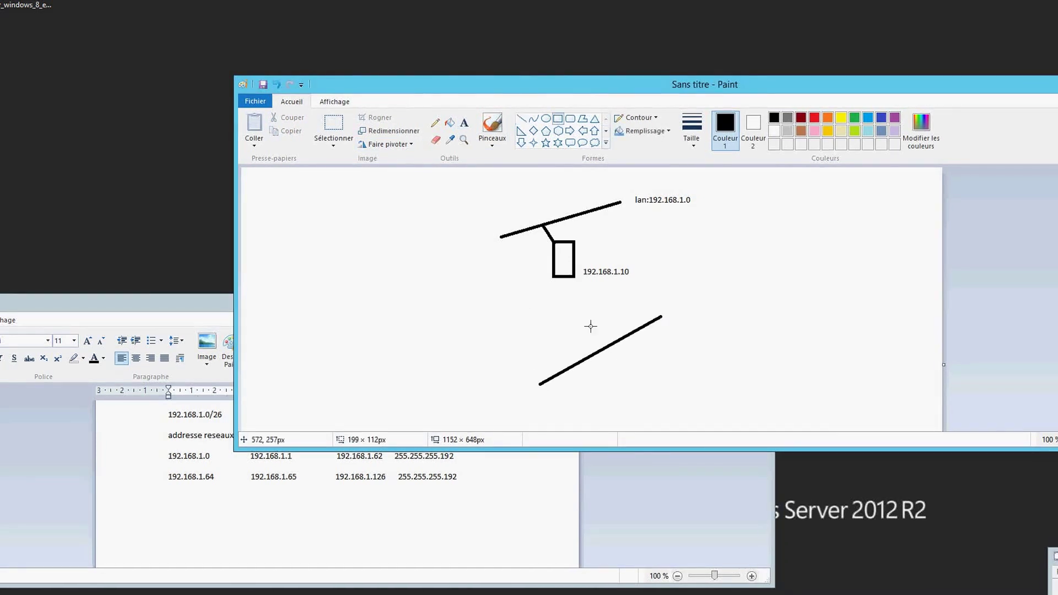
pyautogui.moveTo(605, 375); pyautogui.dragTo(631, 406)
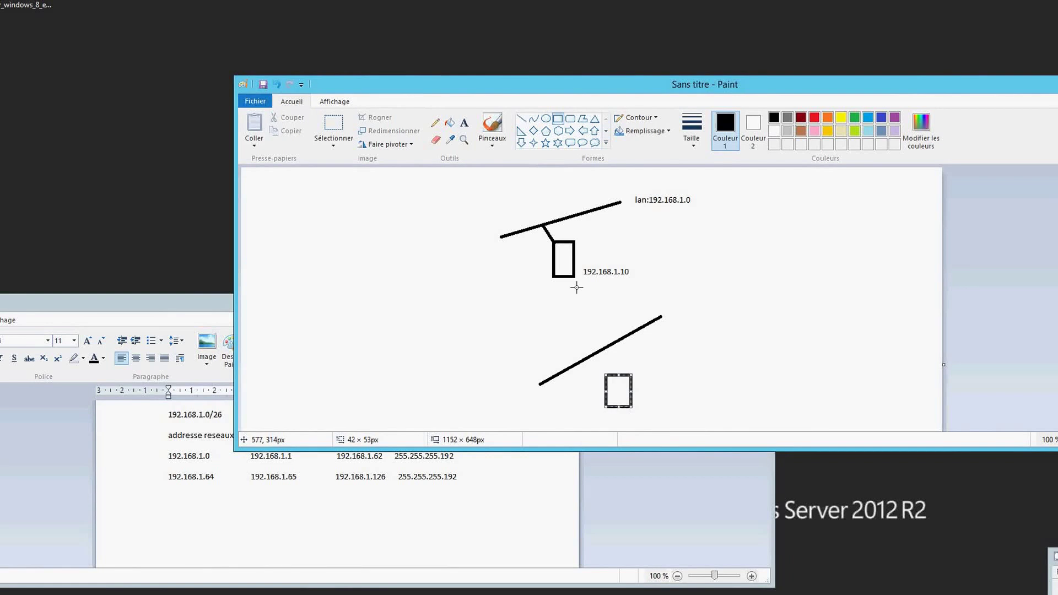
pyautogui.click(522, 120)
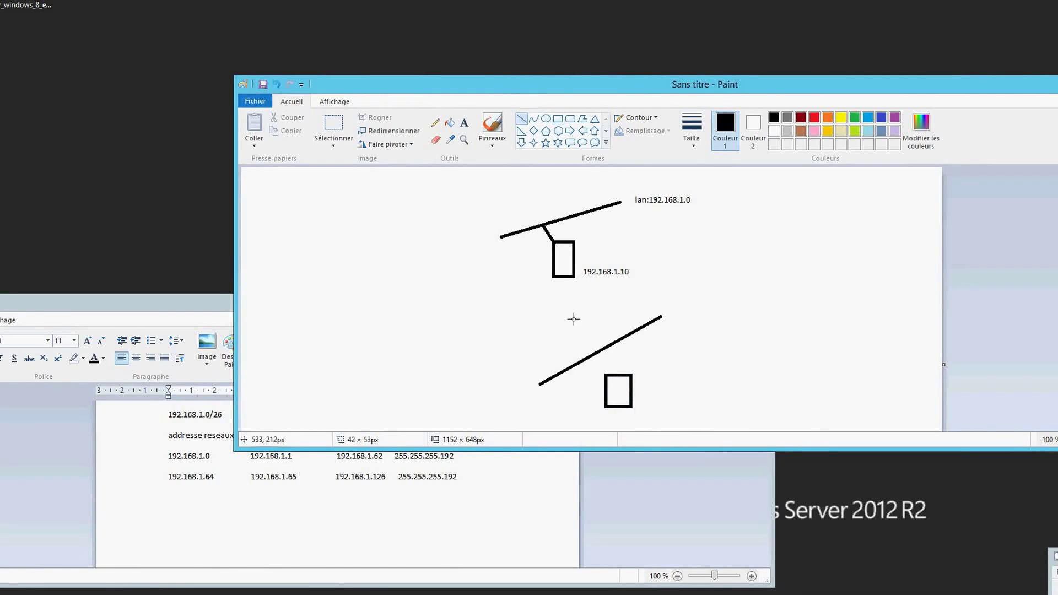
pyautogui.moveTo(589, 357); pyautogui.dragTo(604, 376)
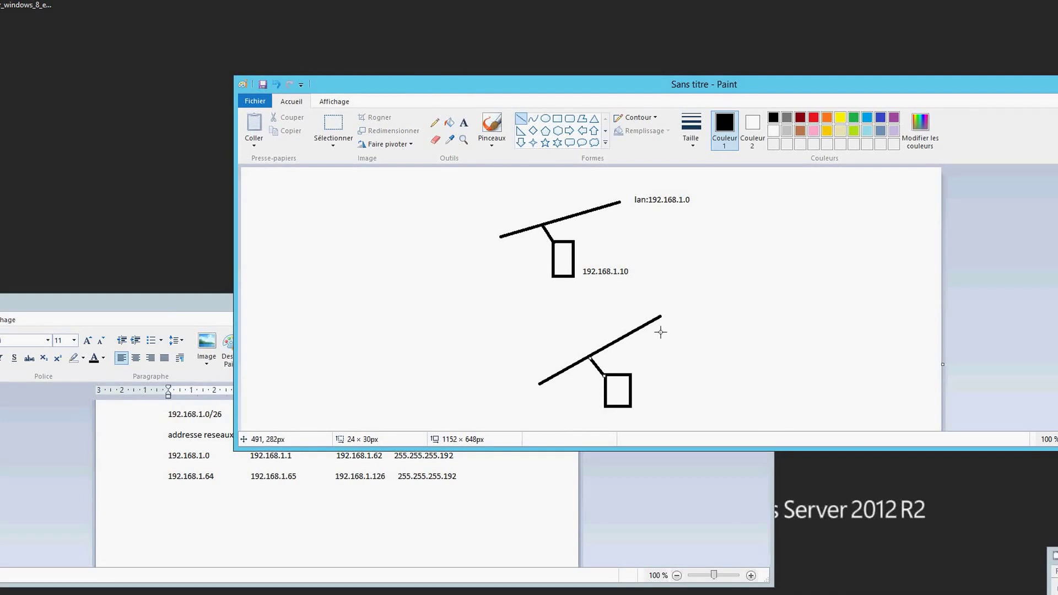
# - Label the upper end of the second slanted line with the text "lan:192.168.164"
pyautogui.click(464, 123)
pyautogui.click(667, 311)
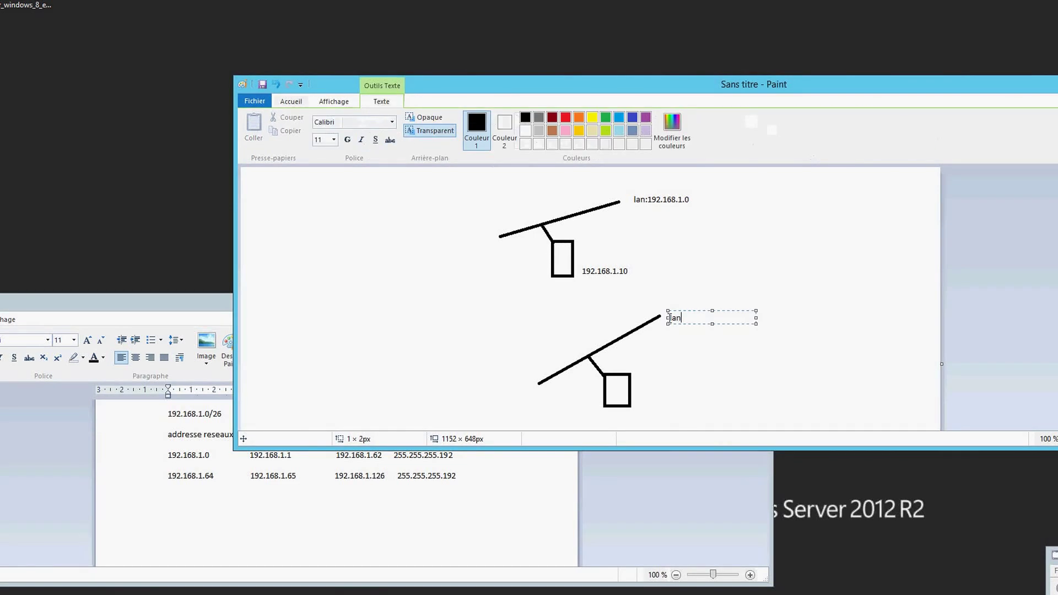
pyautogui.write('lan:192.168.16')
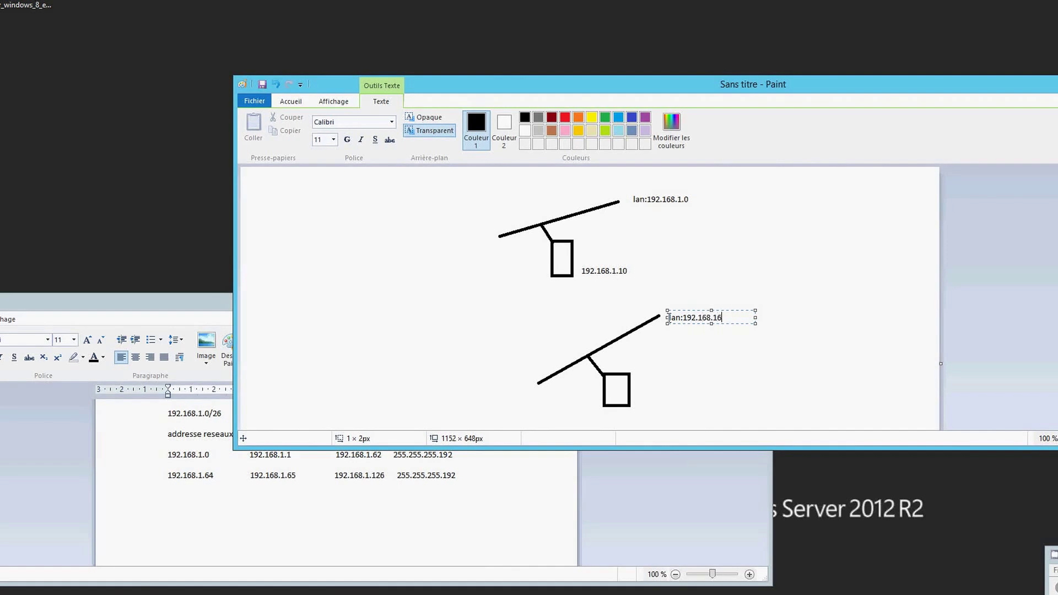
pyautogui.write('4')
pyautogui.click(642, 397)
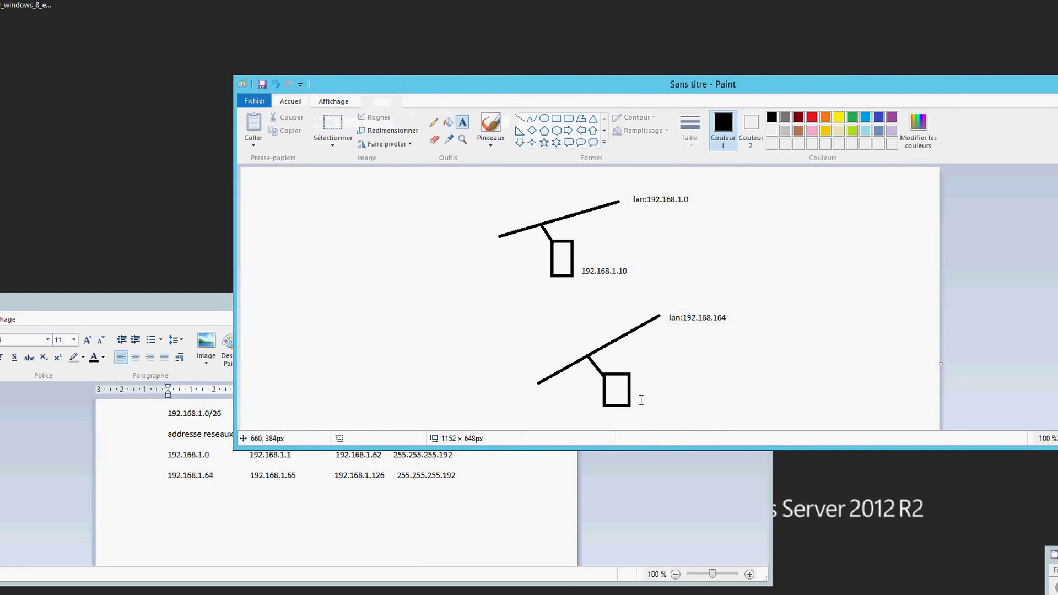
# - Add the text label "192.168.1.70" beside the rectangle of the second network
pyautogui.click(641, 397)
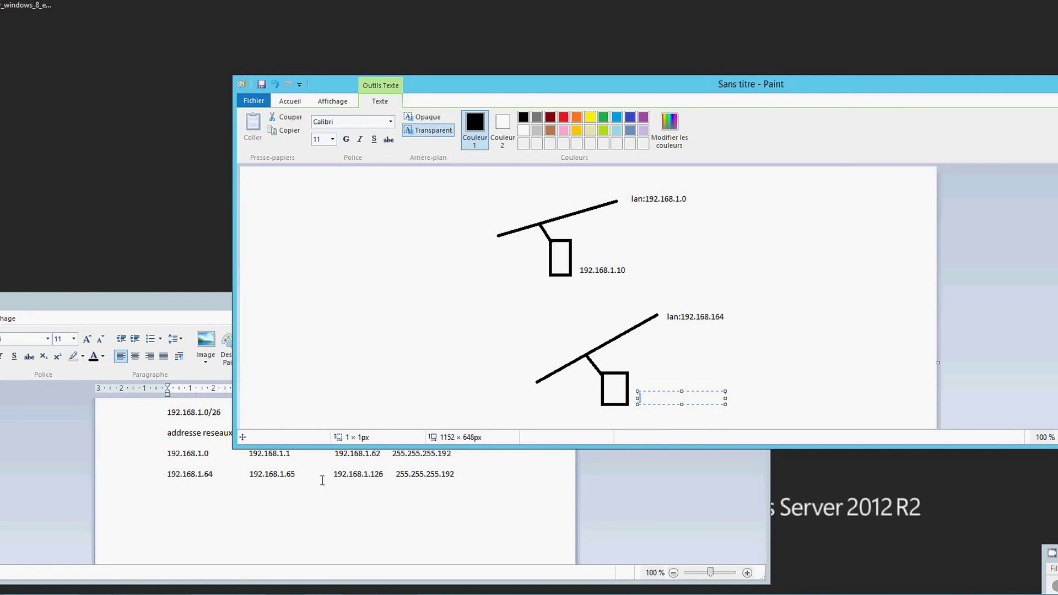
pyautogui.click(655, 400)
pyautogui.write('192.168.1')
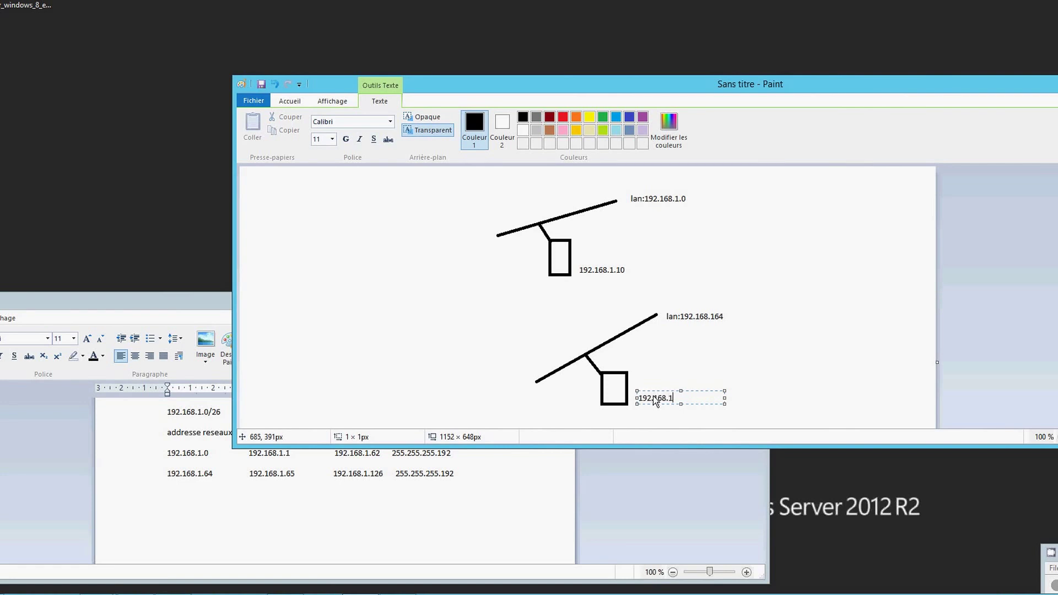
pyautogui.write('.70')
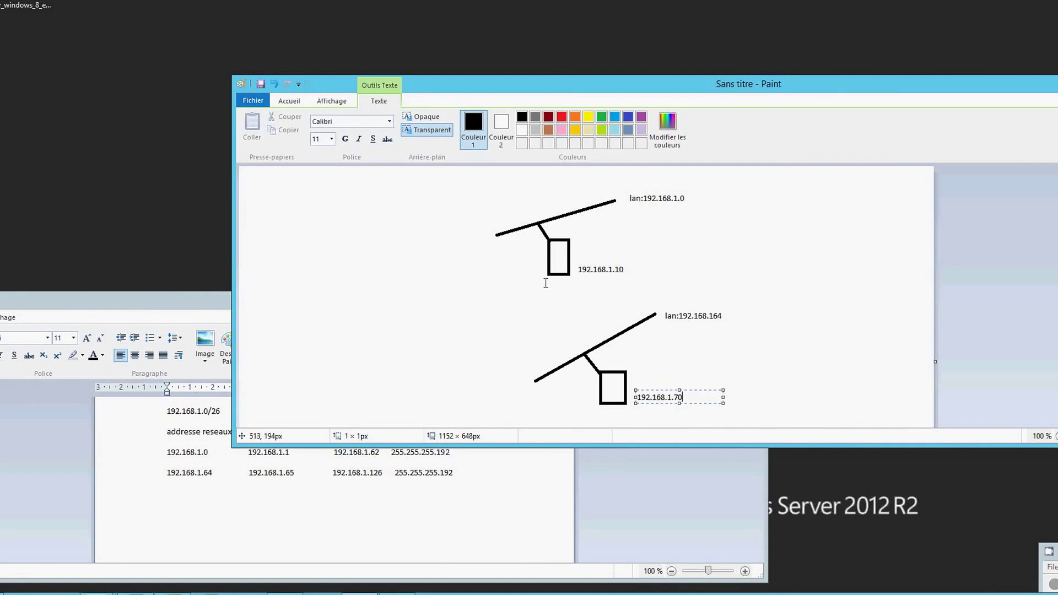
pyautogui.click(528, 284)
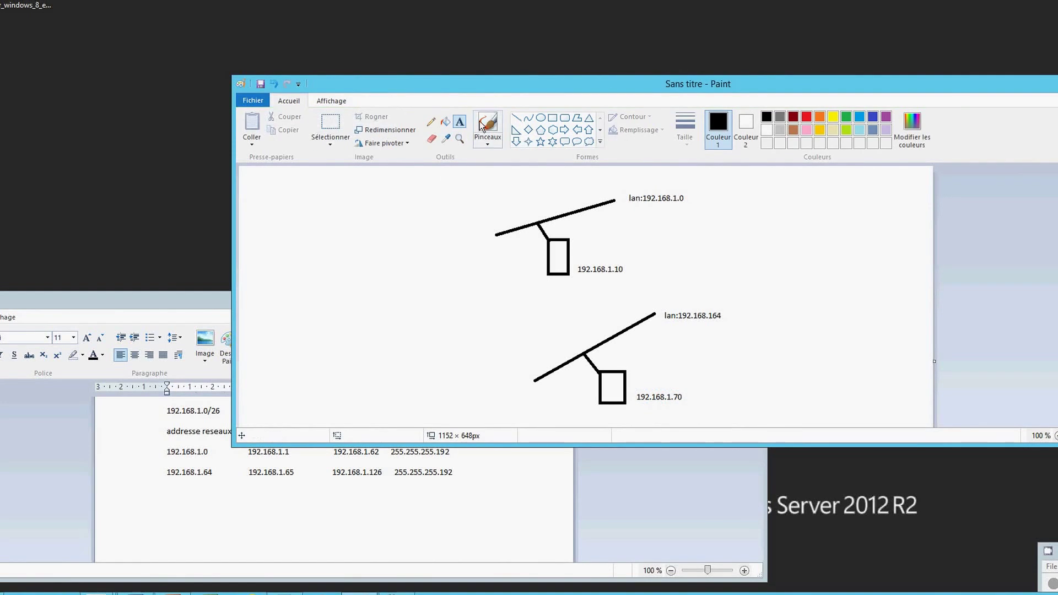
# - Draw an ellipse about 69 × 84 px to the left of the two networks and label it "routeur" above
pyautogui.click(540, 118)
pyautogui.moveTo(421, 268); pyautogui.dragTo(462, 319)
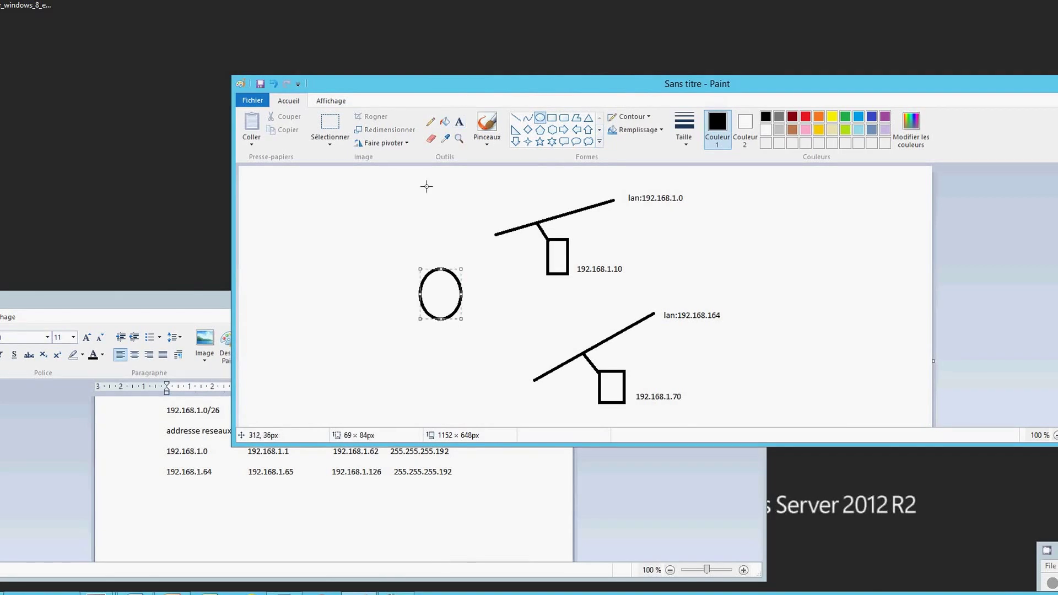
pyautogui.click(459, 121)
pyautogui.click(416, 254)
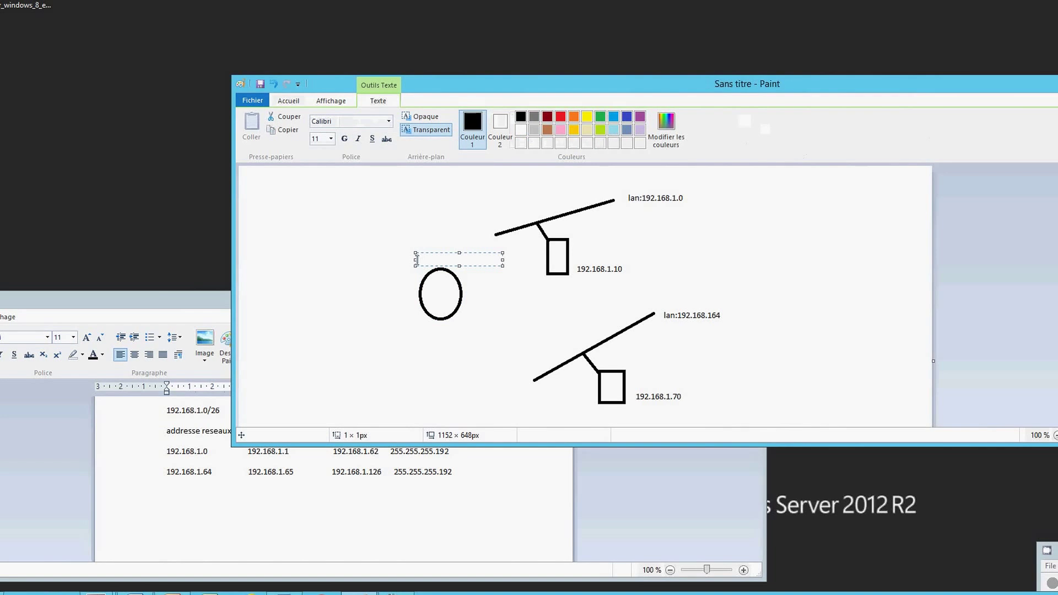
pyautogui.write('routeur')
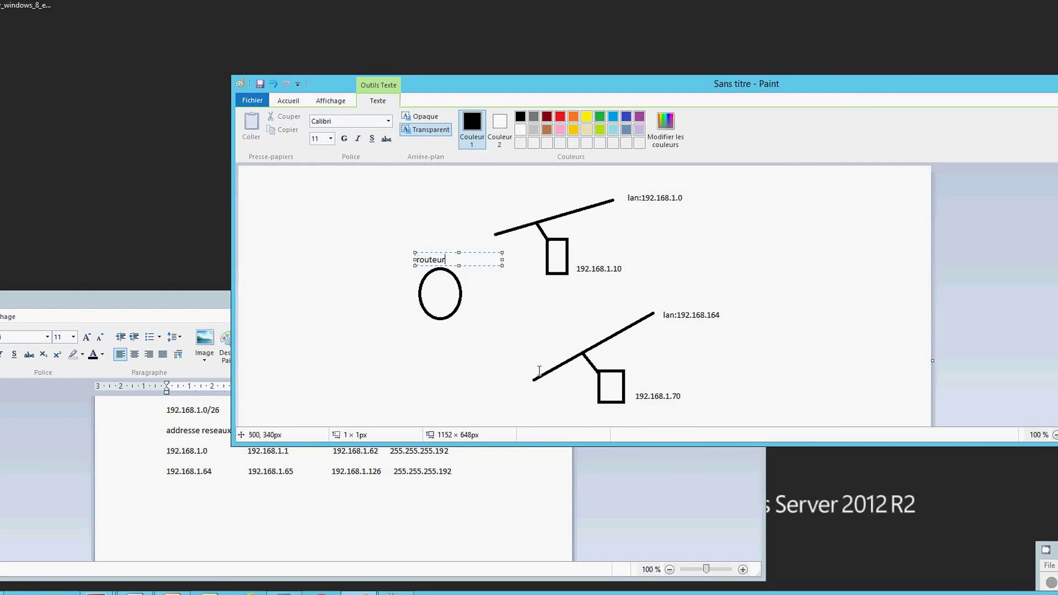
# - Connect the lower network line's left end to the router ellipse with a straight line and label that connection "lan2" near the router
pyautogui.click(288, 100)
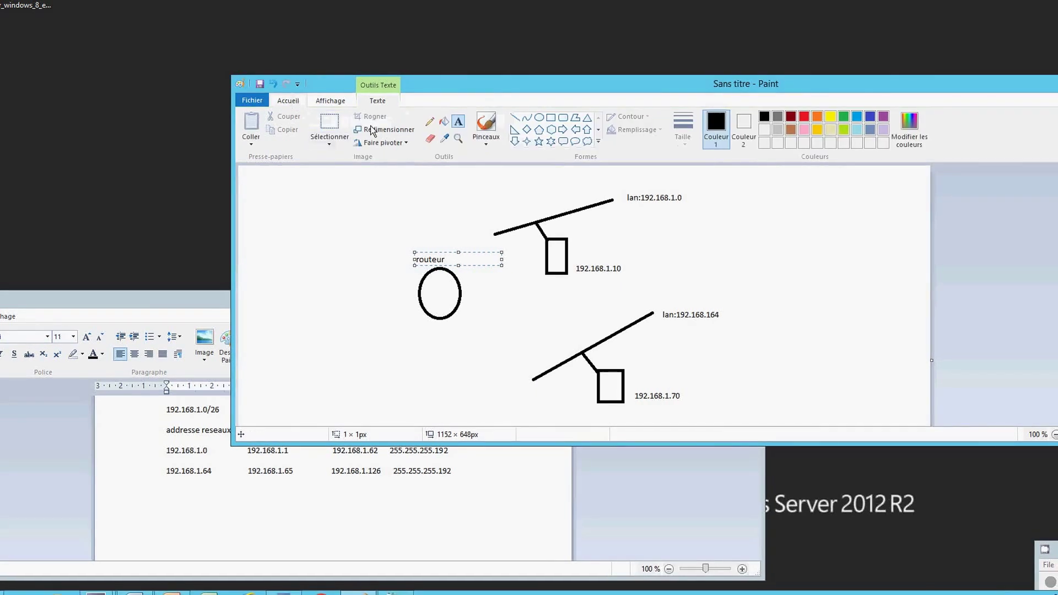
pyautogui.click(515, 118)
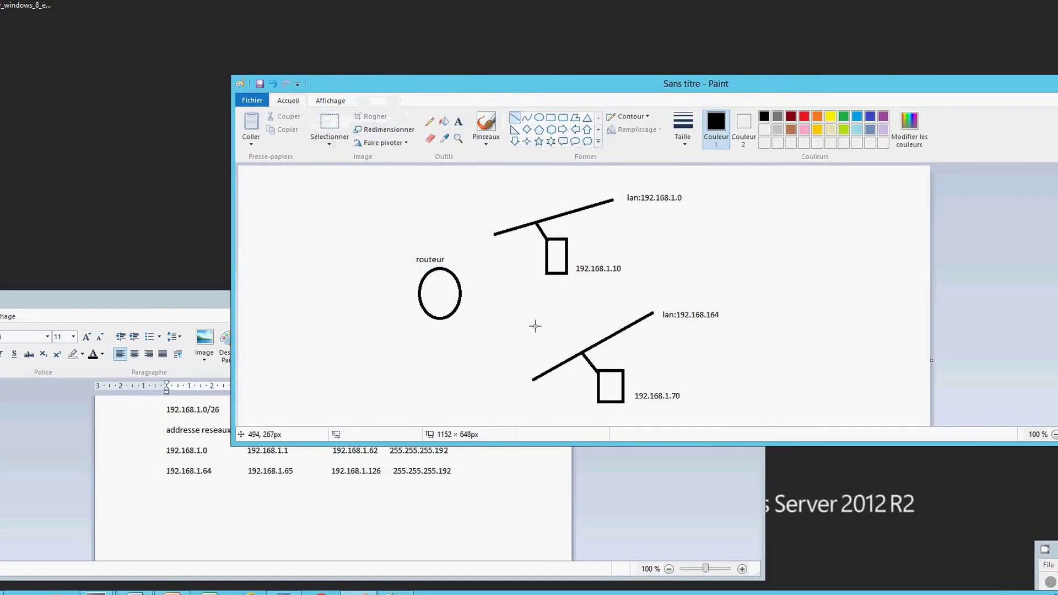
pyautogui.moveTo(533, 379); pyautogui.dragTo(455, 307)
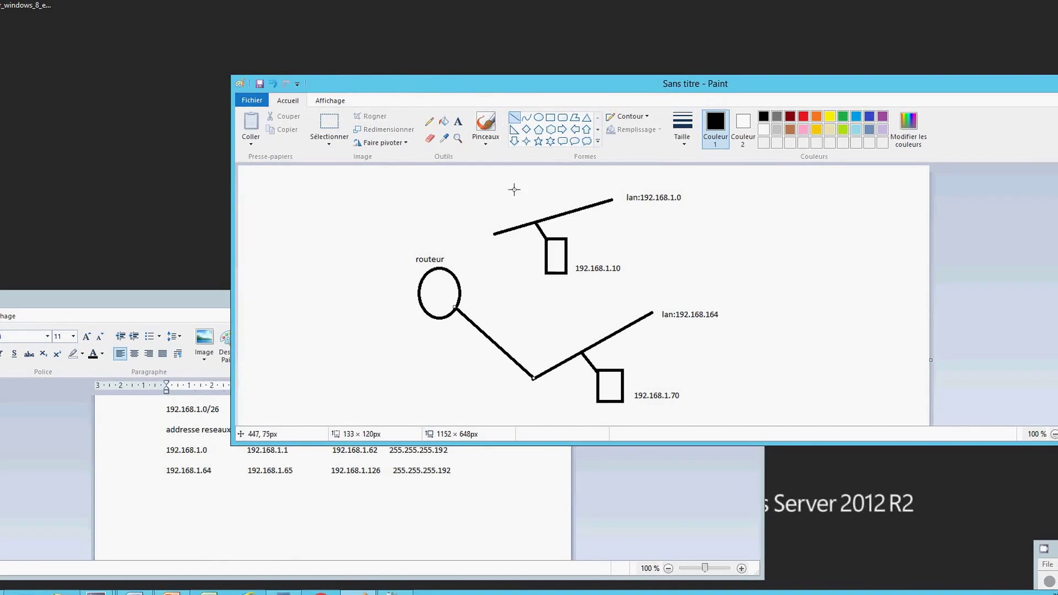
pyautogui.click(458, 122)
pyautogui.click(453, 323)
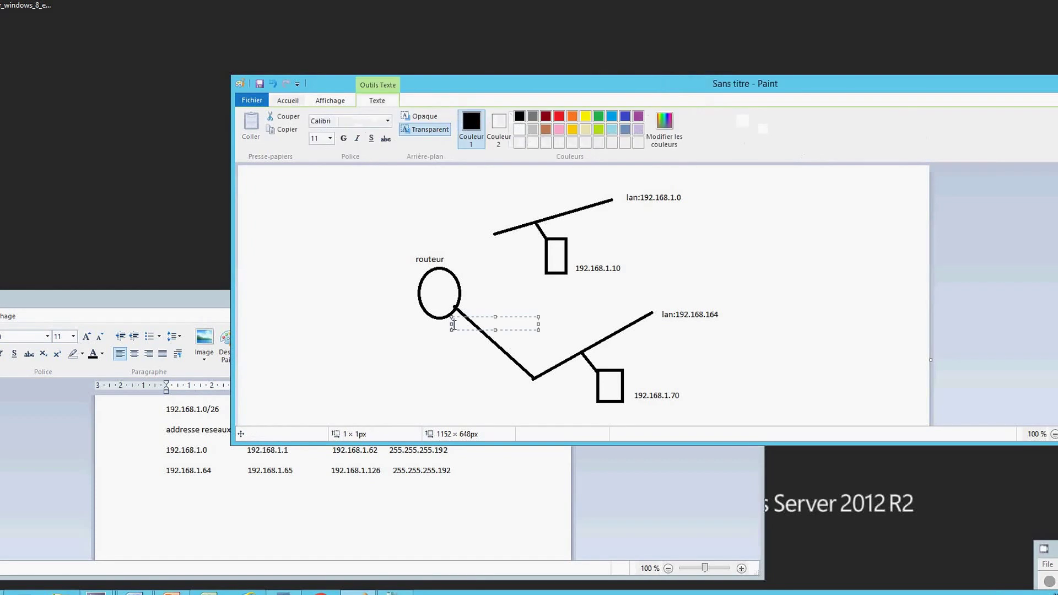
pyautogui.write('an2')
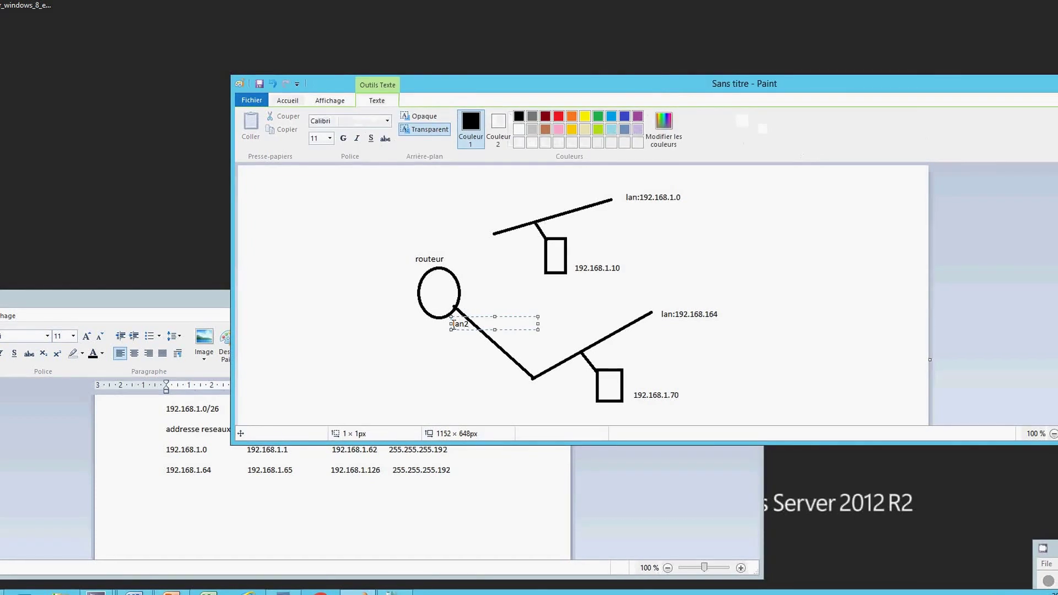
pyautogui.click(460, 346)
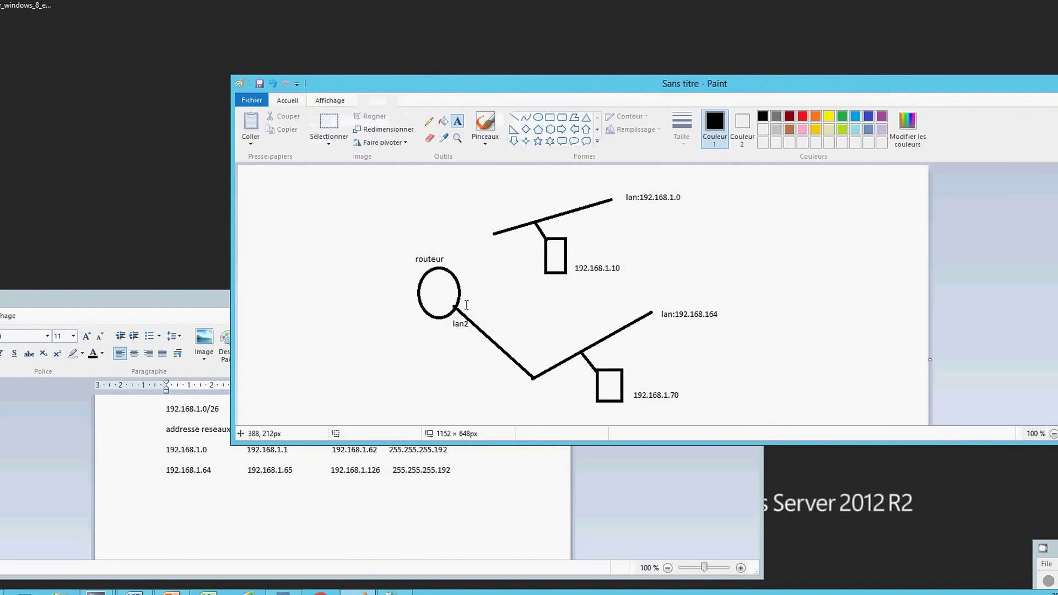
# - Connect the upper network line's left end to the router ellipse with a straight line and label that connection "lan1" near the router
pyautogui.click(513, 118)
pyautogui.moveTo(493, 232); pyautogui.dragTo(454, 275)
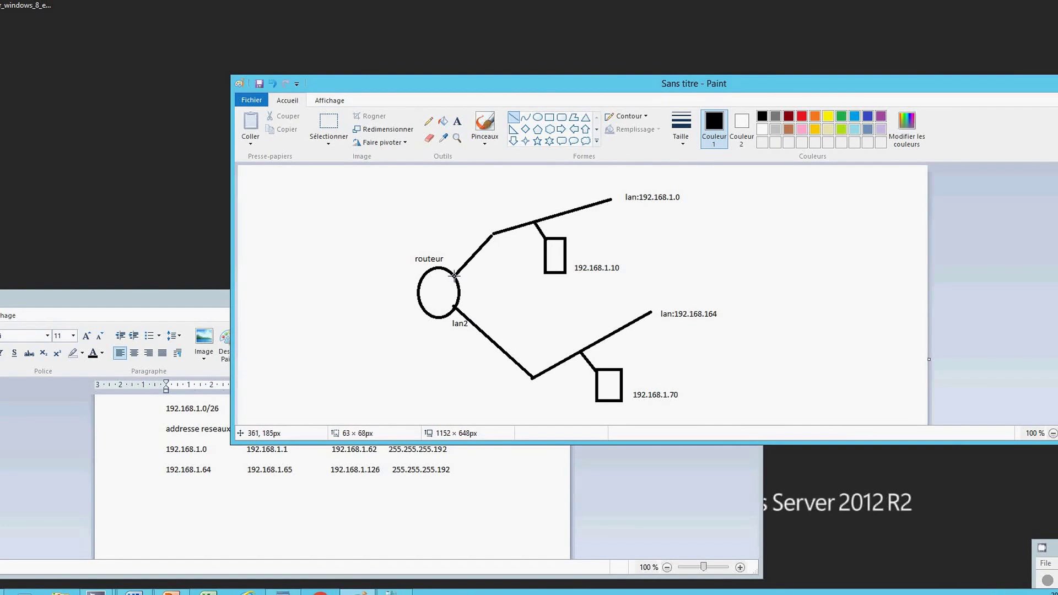
pyautogui.click(457, 120)
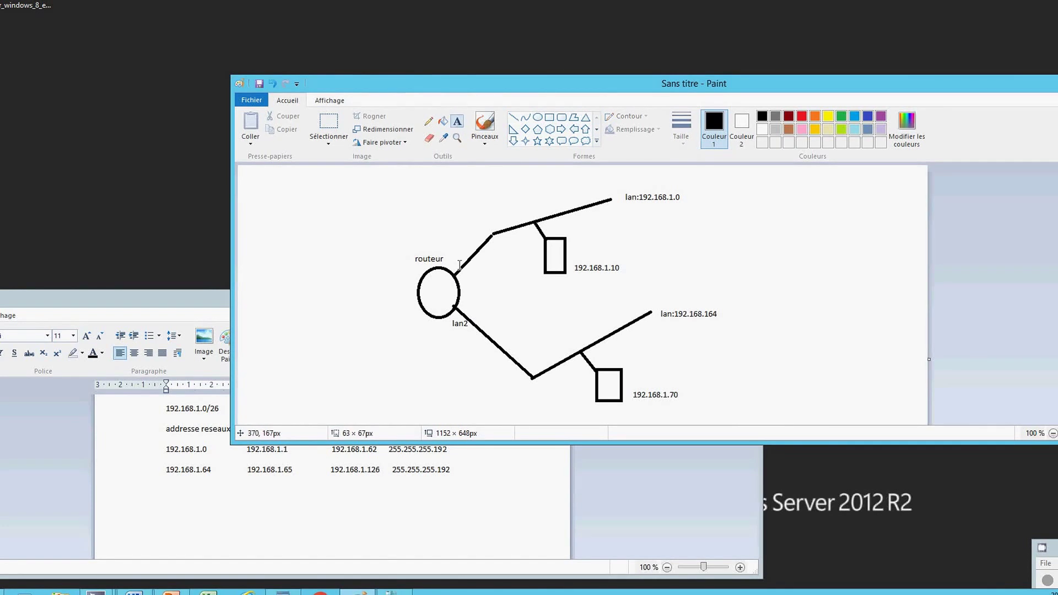
pyautogui.click(467, 274)
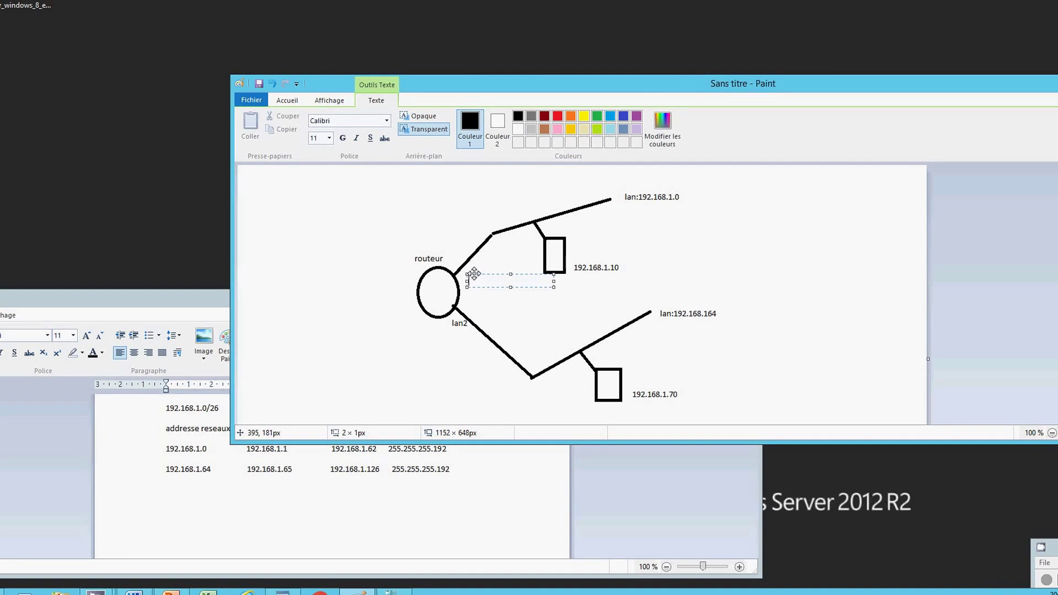
pyautogui.write('lan1')
pyautogui.click(427, 380)
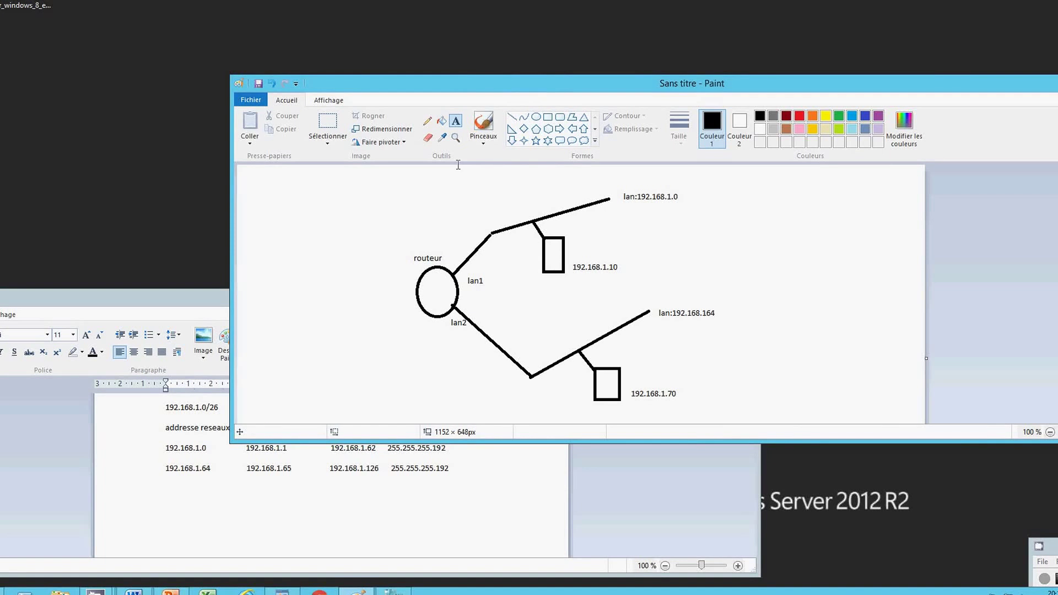
# - Draw a curved line from the router's left side outward and label it "internet" below the bend
pyautogui.click(523, 117)
pyautogui.moveTo(416, 283); pyautogui.dragTo(284, 367)
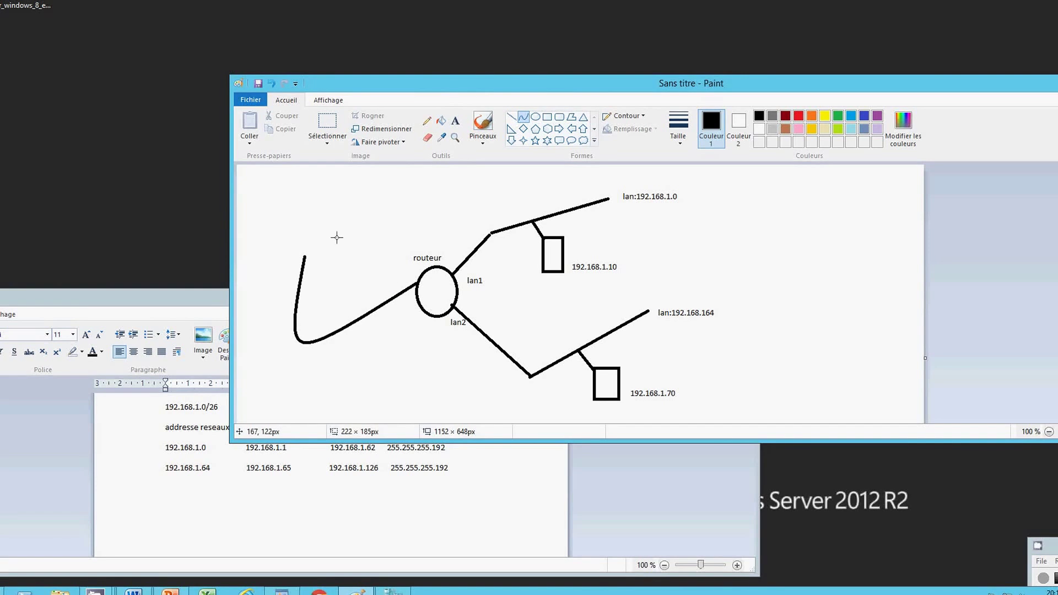
pyautogui.click(454, 120)
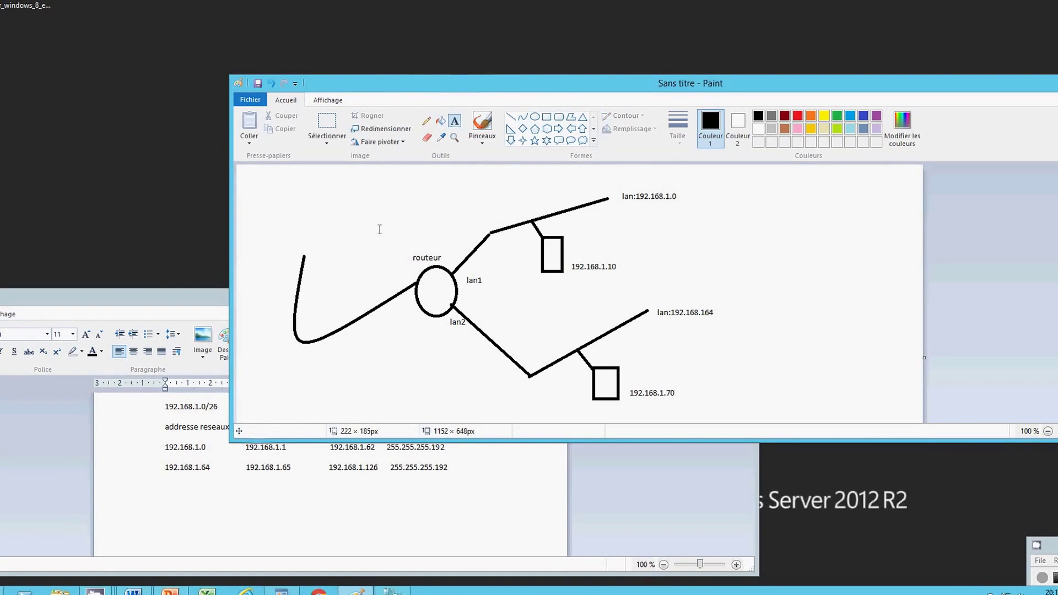
pyautogui.click(283, 344)
pyautogui.write('inter')
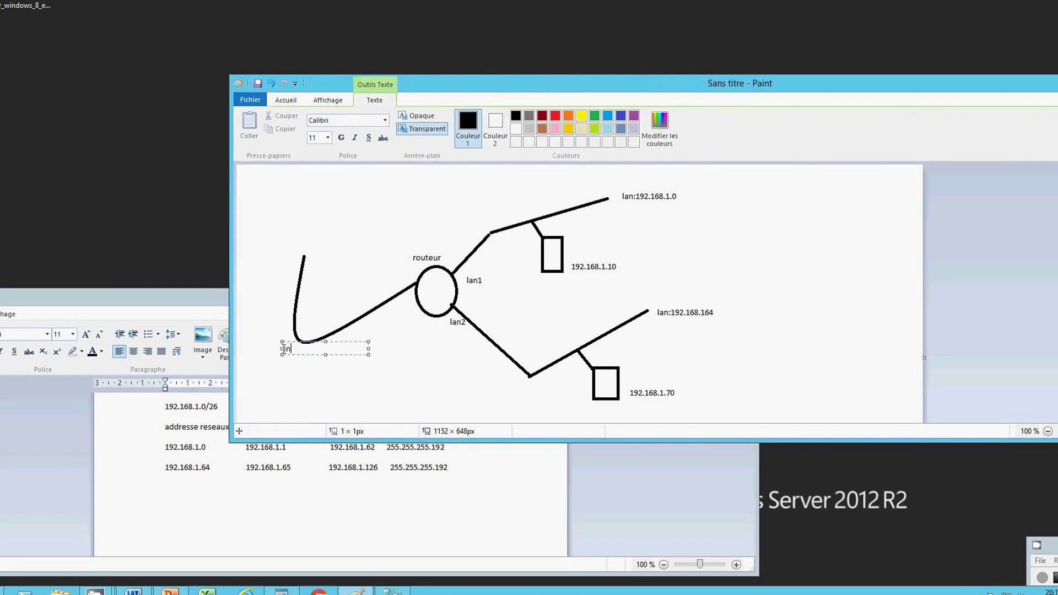
pyautogui.write('net')
# - Add the text label "nat" inside the router ellipse
pyautogui.click(422, 292)
pyautogui.click(423, 287)
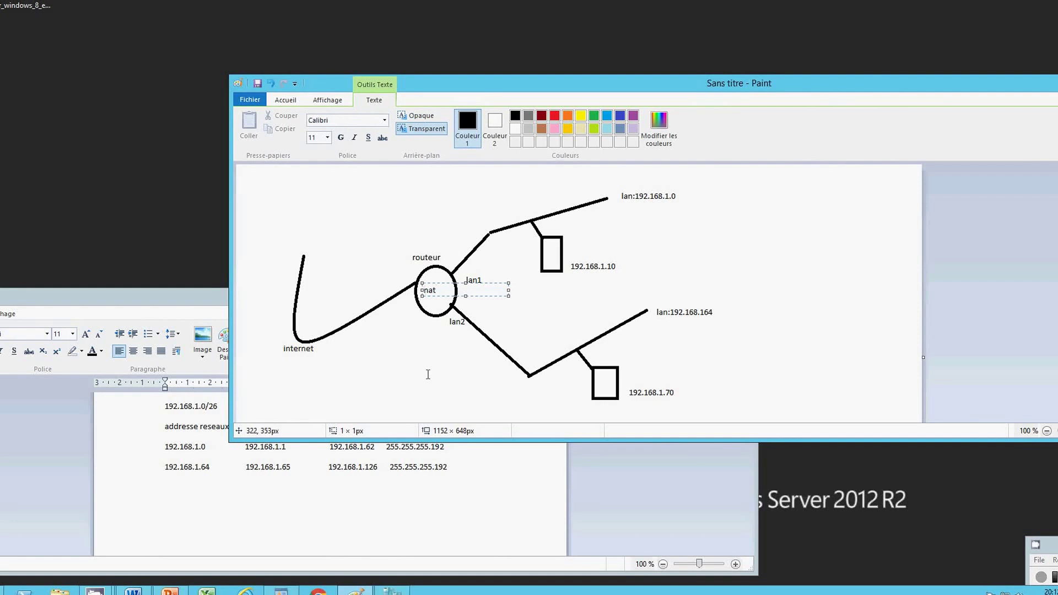
pyautogui.click(427, 374)
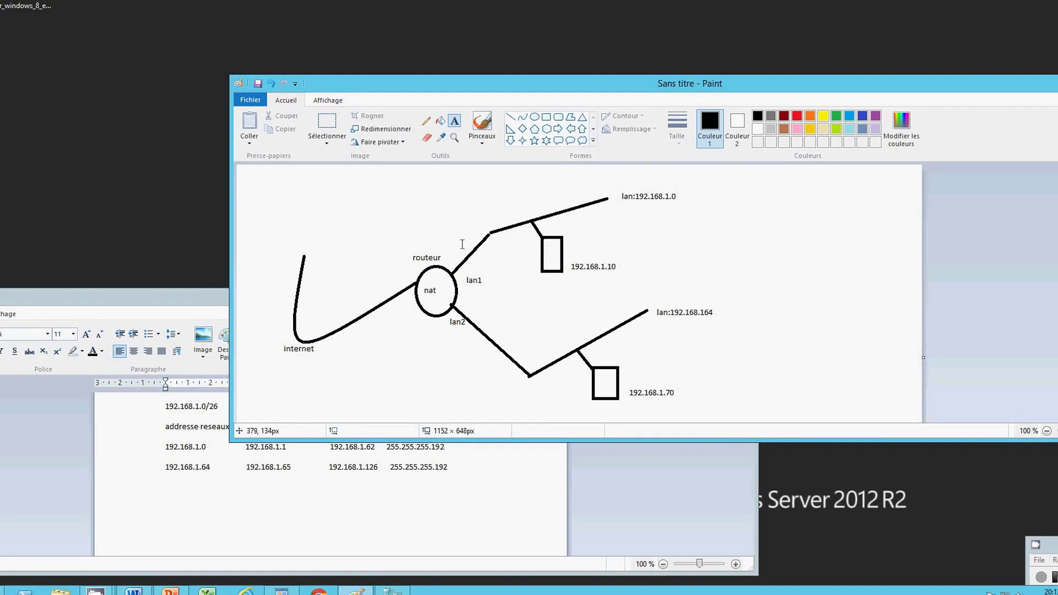
# - Switch to Hyper-V Manager, connect to the virtual machine vm2 and go to its Windows desktop
pyautogui.click(391, 590)
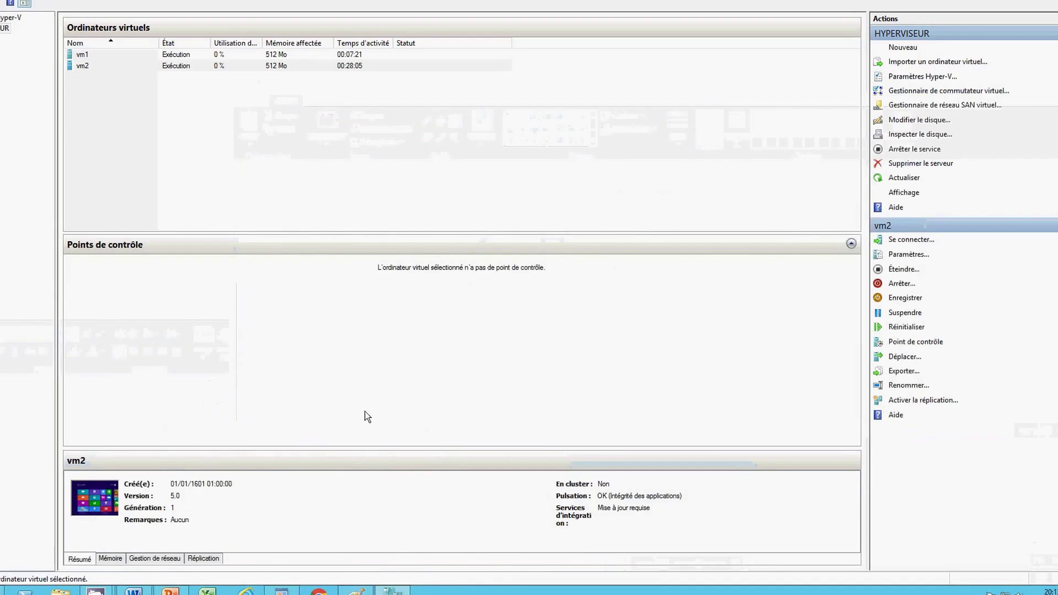
pyautogui.click(173, 65)
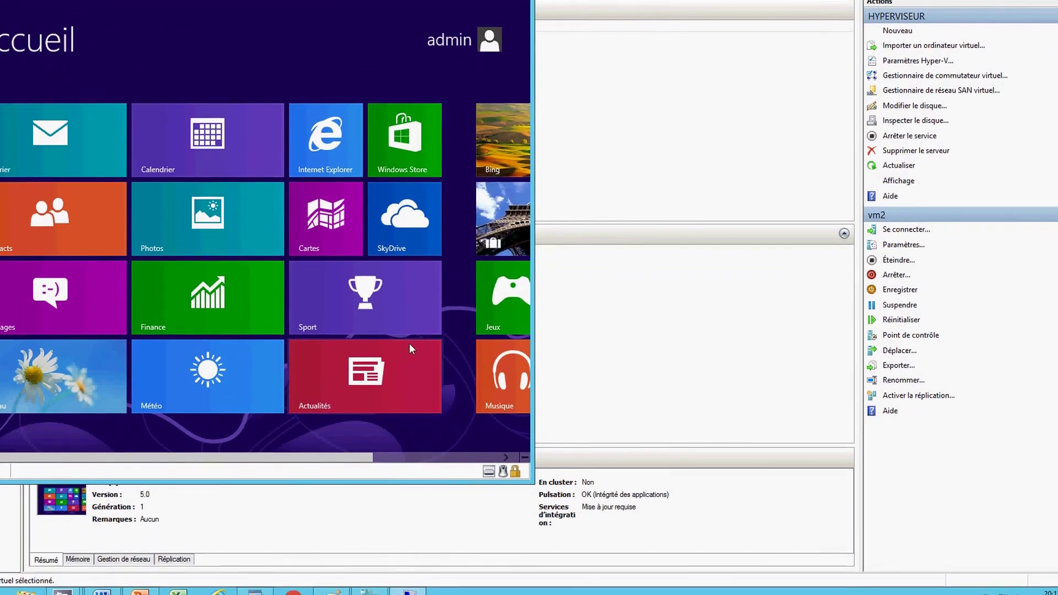
pyautogui.click(121, 375)
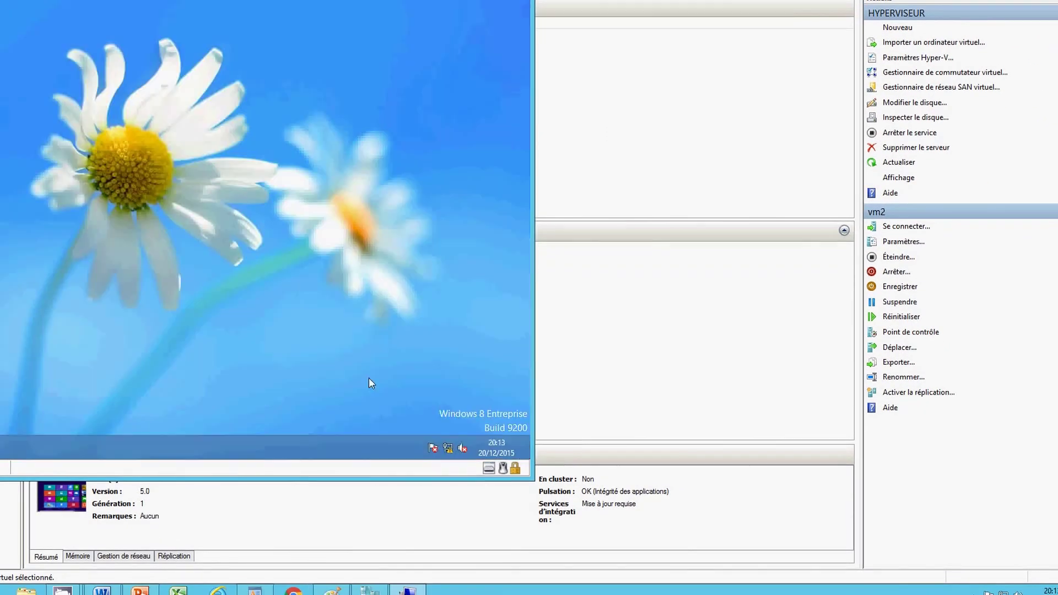
# - Open the Centre Réseau et partage in vm2 and go to its network adapter settings
pyautogui.click(449, 447)
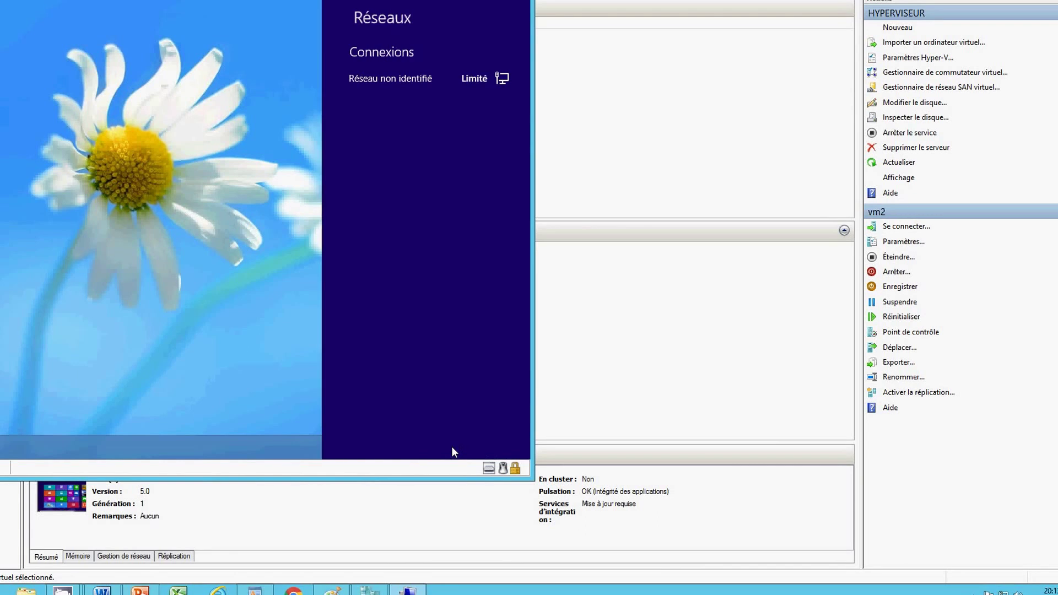
pyautogui.click(290, 396)
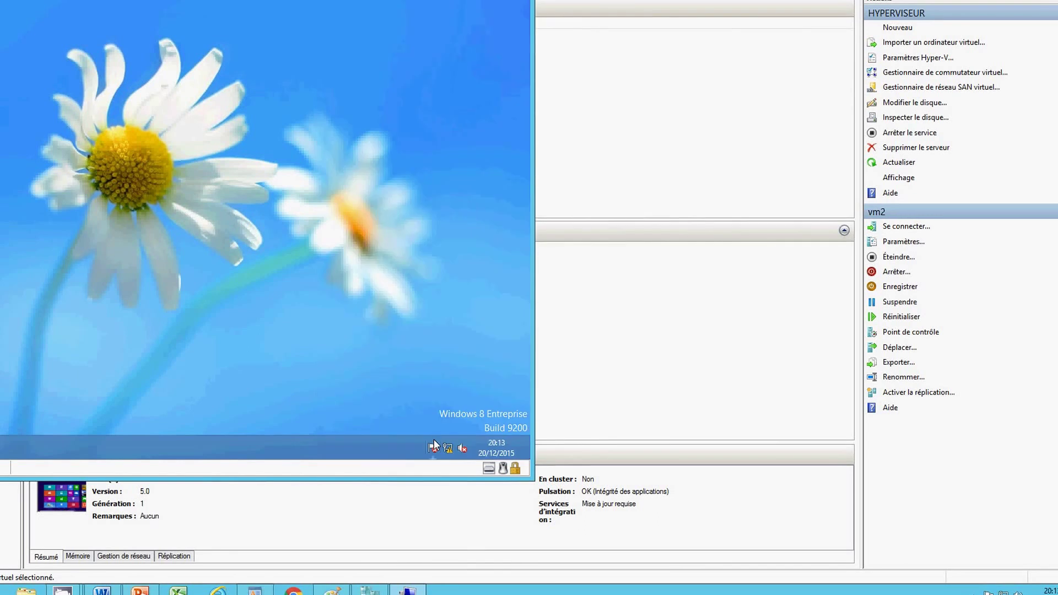
pyautogui.rightClick(448, 449)
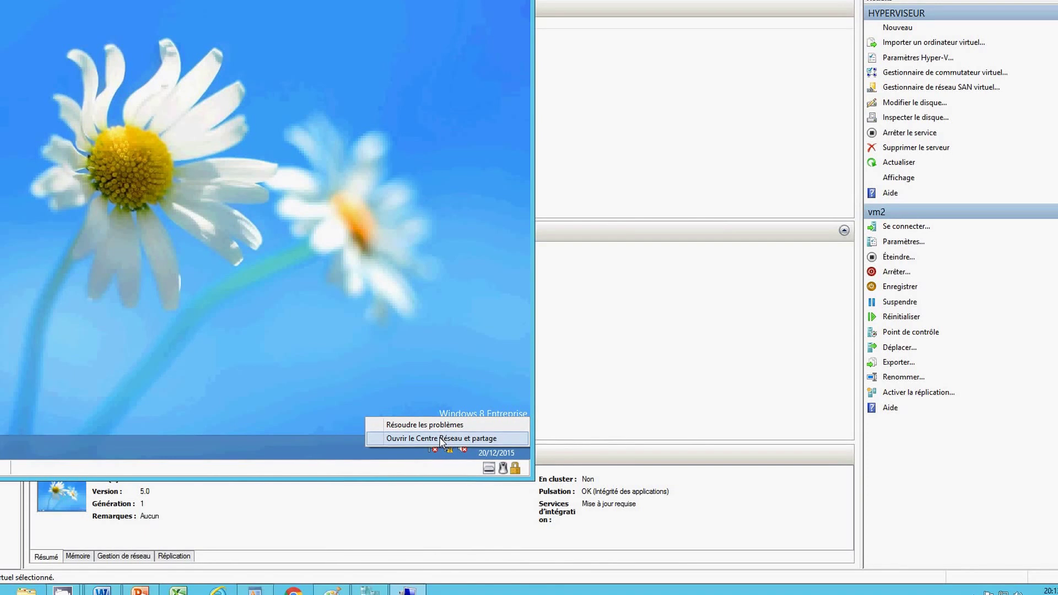
pyautogui.click(440, 438)
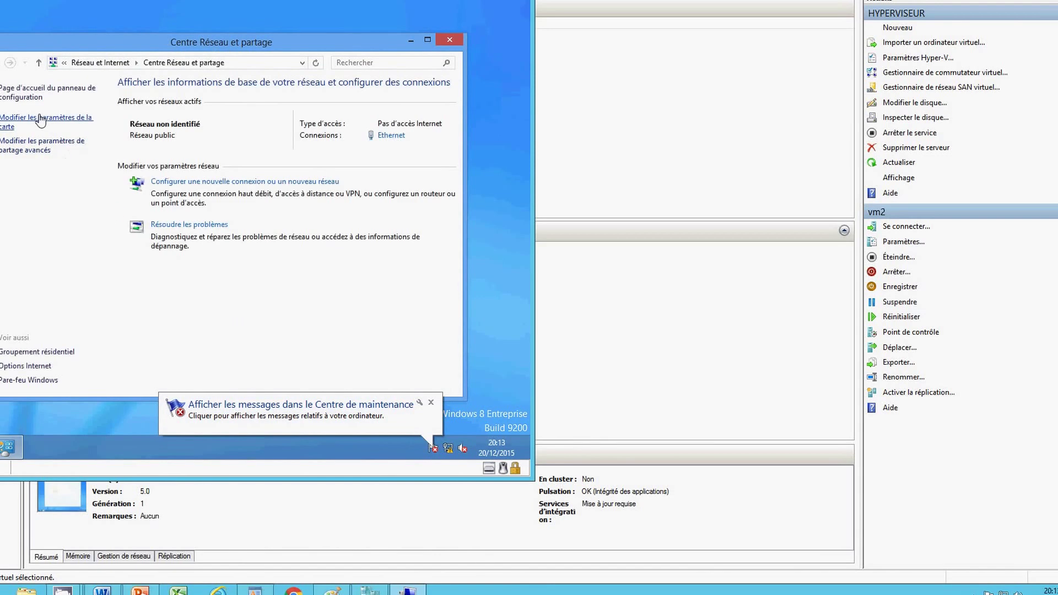
pyautogui.click(39, 120)
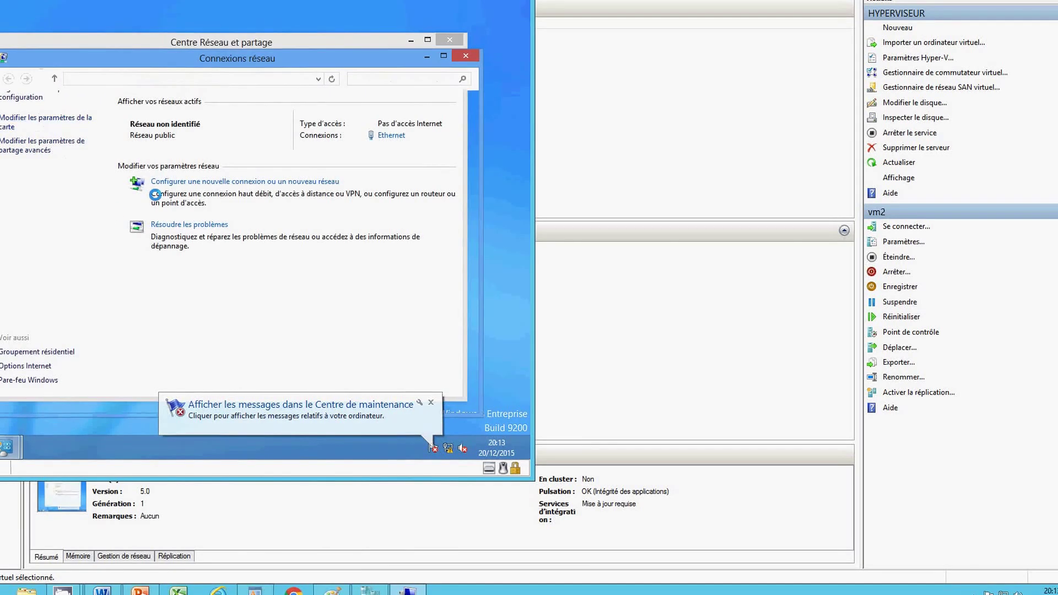
# - Open the Ethernet adapter's properties and the settings of its Protocole Internet version 4 (TCP/IPv4)
pyautogui.click(77, 137)
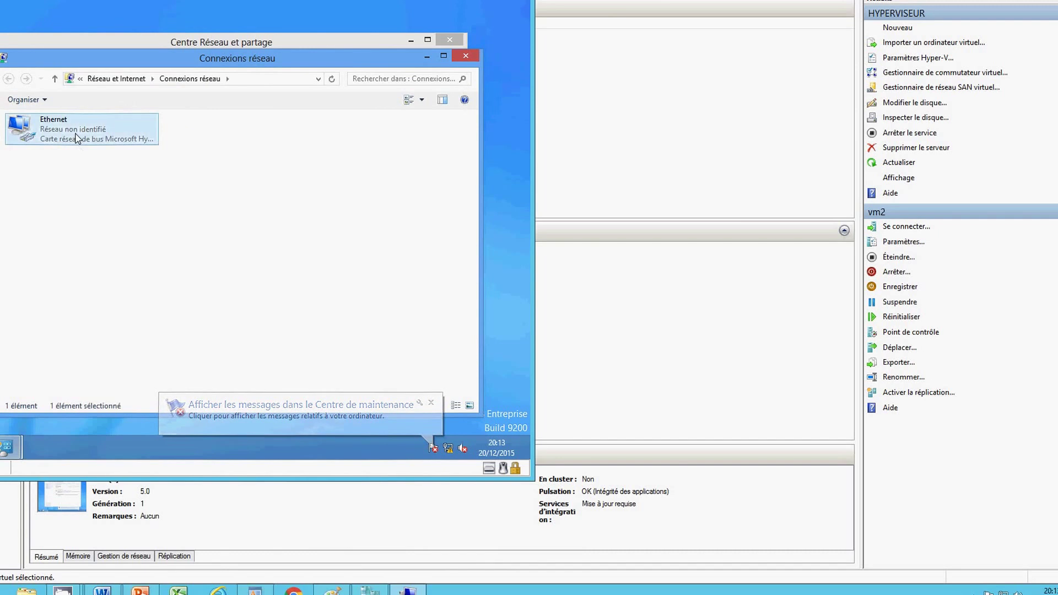
pyautogui.rightClick(77, 138)
pyautogui.click(102, 255)
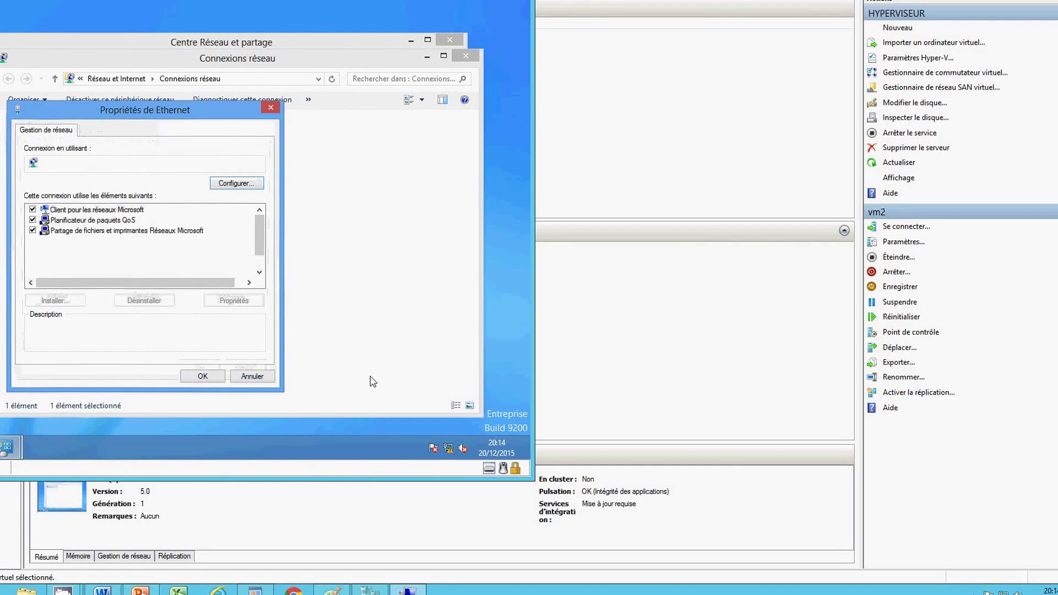
pyautogui.scroll(-1, 260, 245)
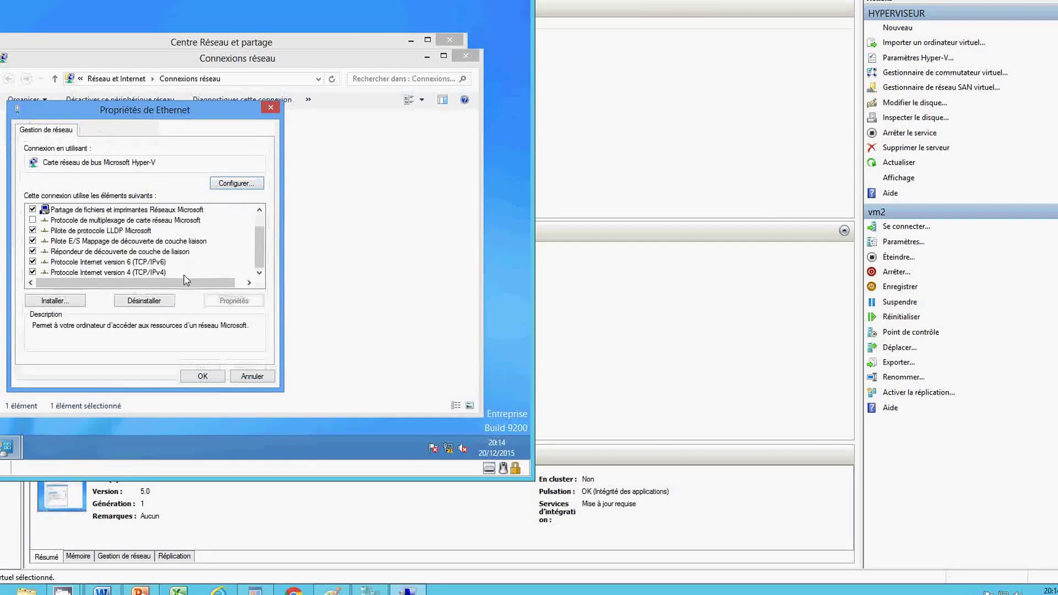
pyautogui.doubleClick(160, 274)
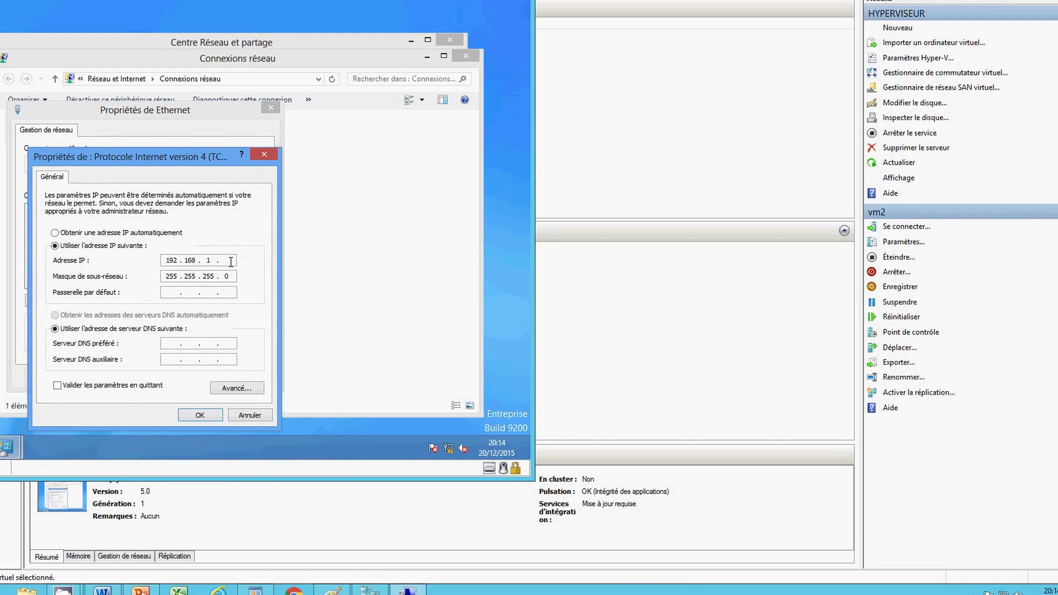
# - Clear the last octet of the subnet mask in the IPv4 settings
pyautogui.click(230, 277)
pyautogui.press('BackSpace')
pyautogui.click(165, 294)
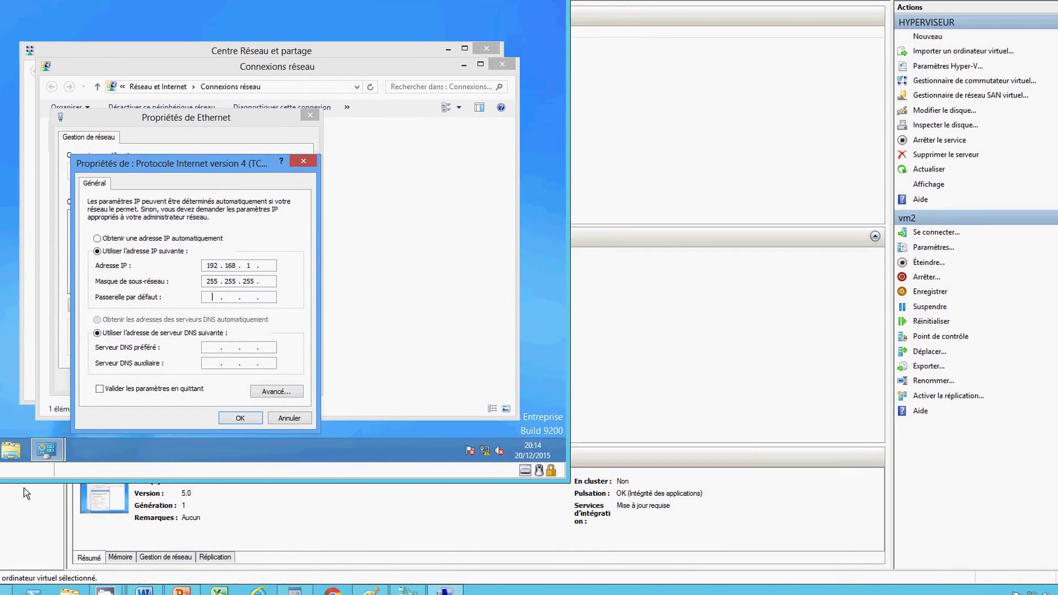
# - Switch to Windows PowerShell on the host, run "ipconfig /all" and review the adapter details from the beginning of the output
pyautogui.click(34, 589)
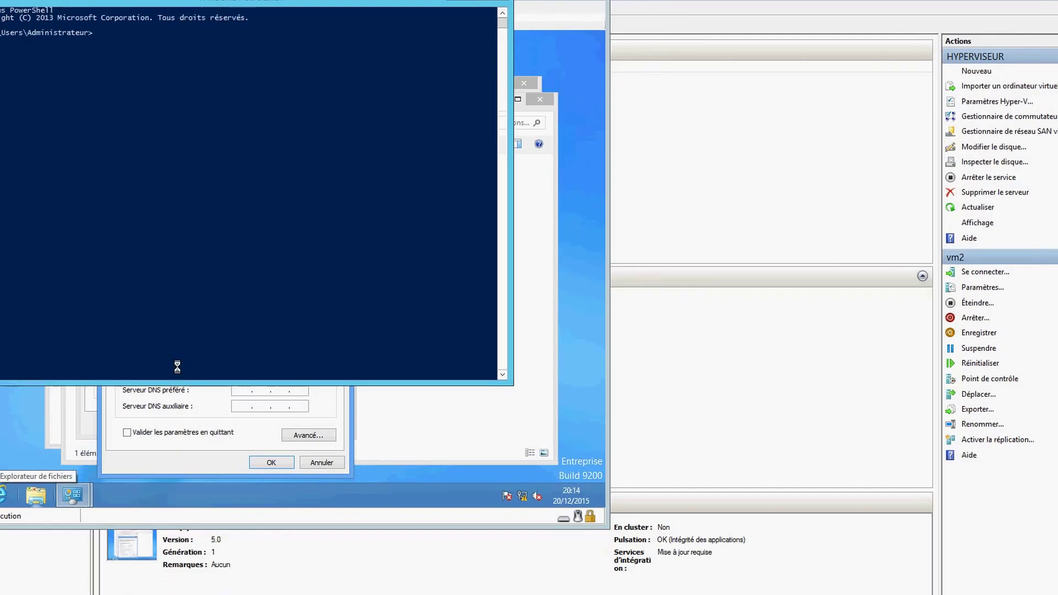
pyautogui.write('ipconfig')
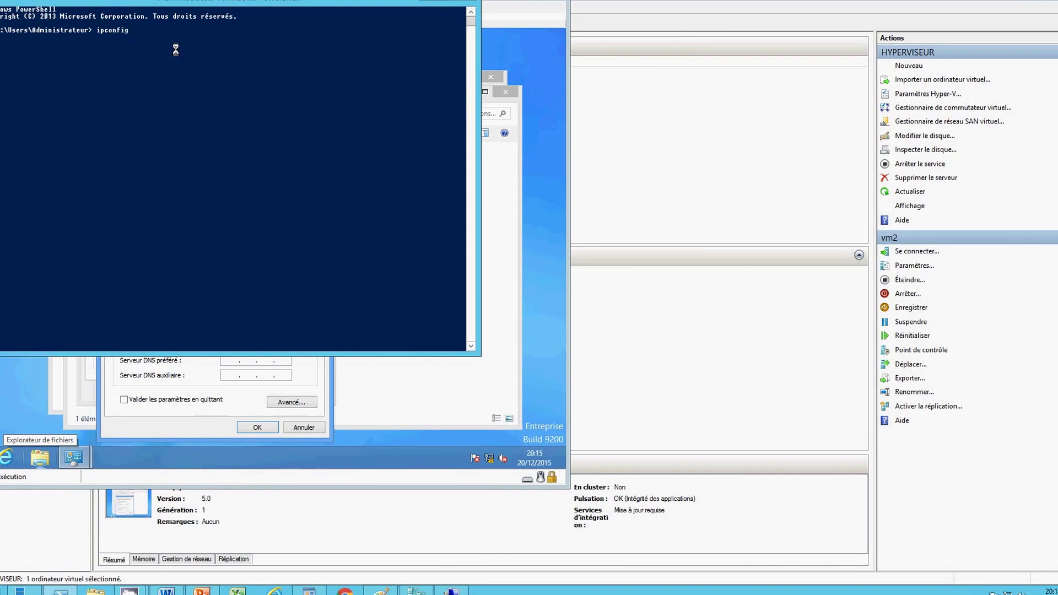
pyautogui.write(' /')
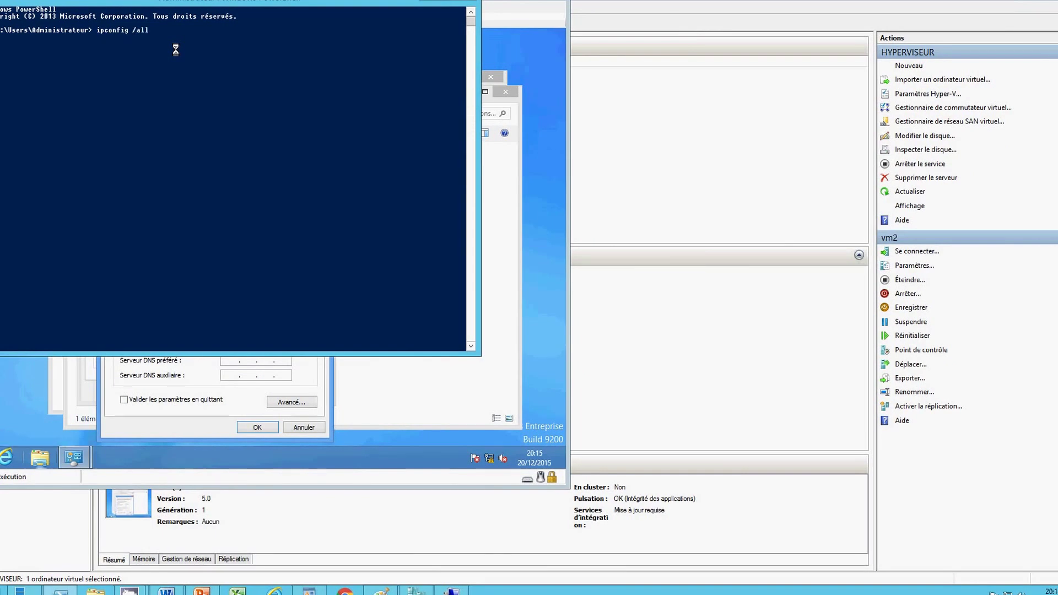
pyautogui.write('all')
pyautogui.press('Return')
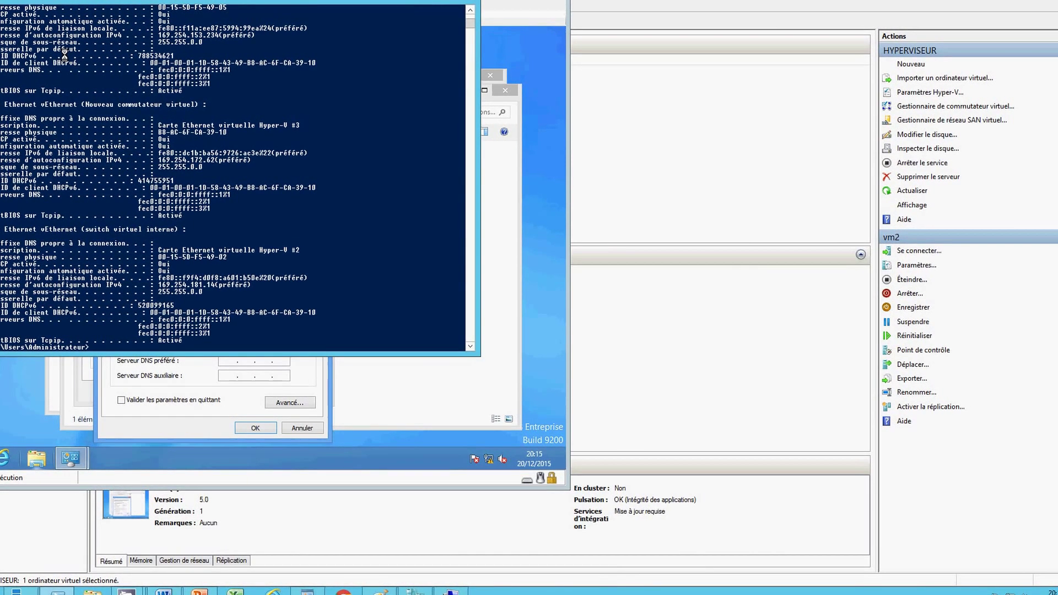
pyautogui.click(469, 10)
pyautogui.moveTo(469, 10); pyautogui.dragTo(468, 10)
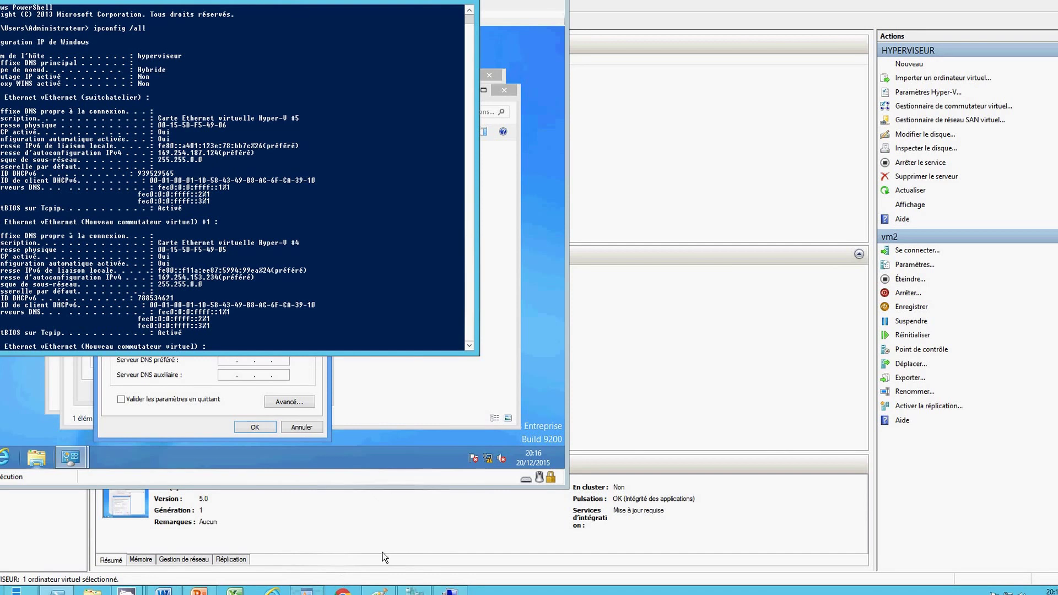
# - Return to vm2's IPv4 settings and set the IP address to 192.168.1.10 with subnet mask 255.255.255.192
pyautogui.hotkey('alt', 'Tab')
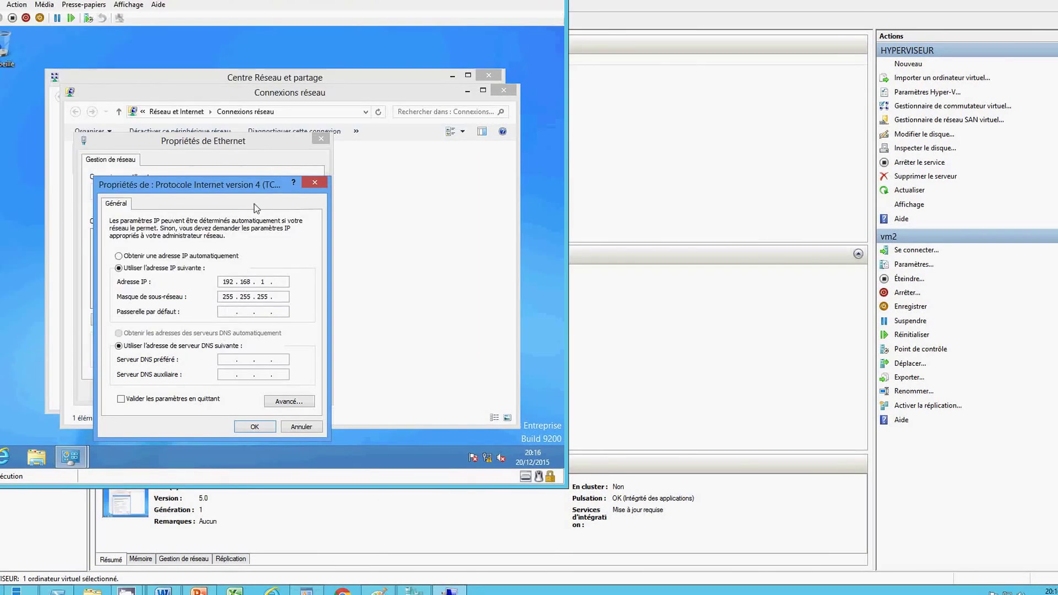
pyautogui.click(281, 283)
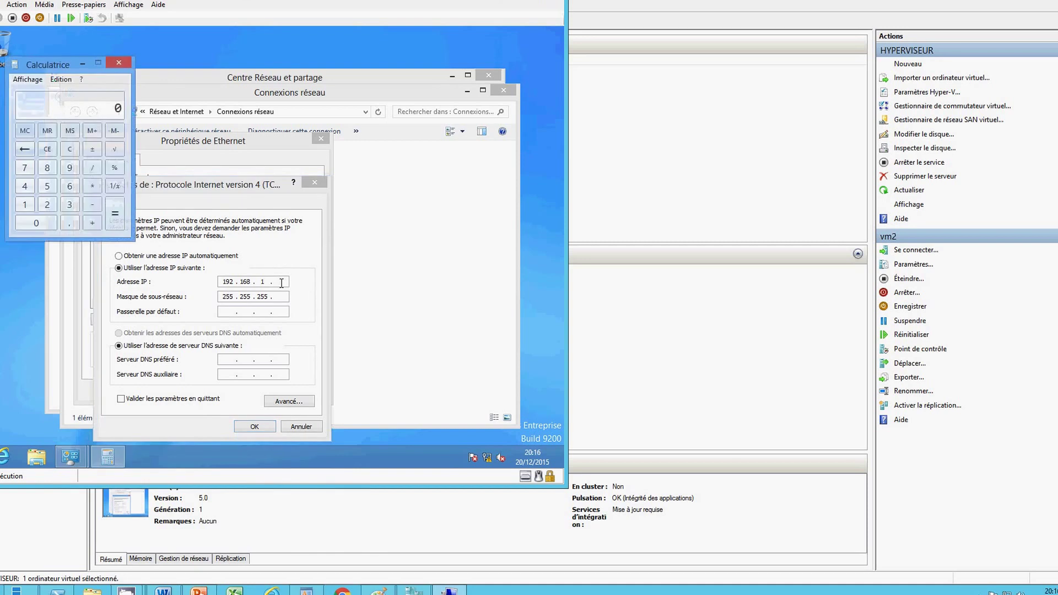
pyautogui.click(128, 65)
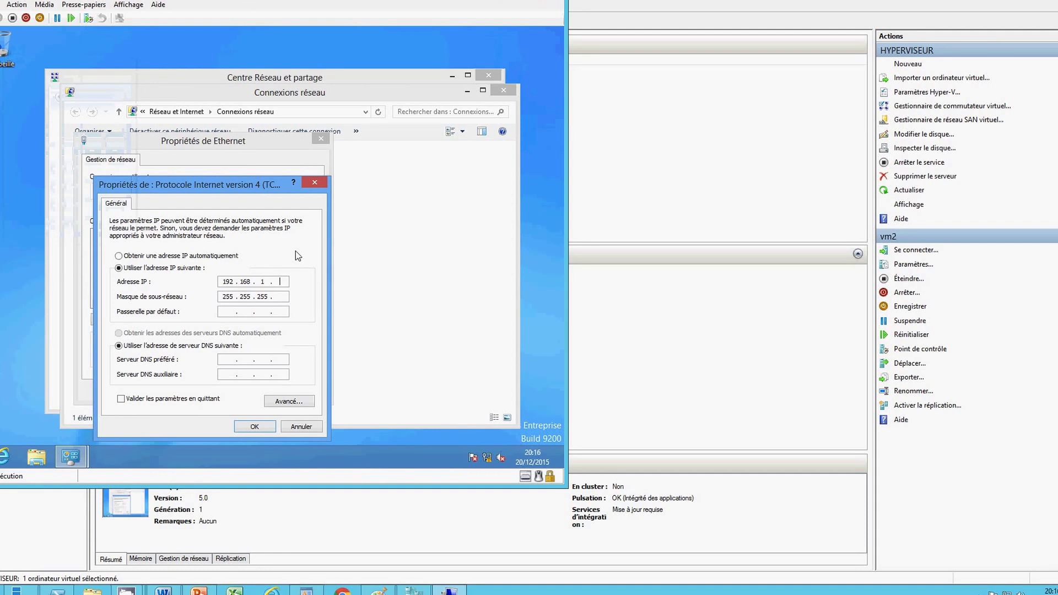
pyautogui.click(281, 296)
pyautogui.write('15')
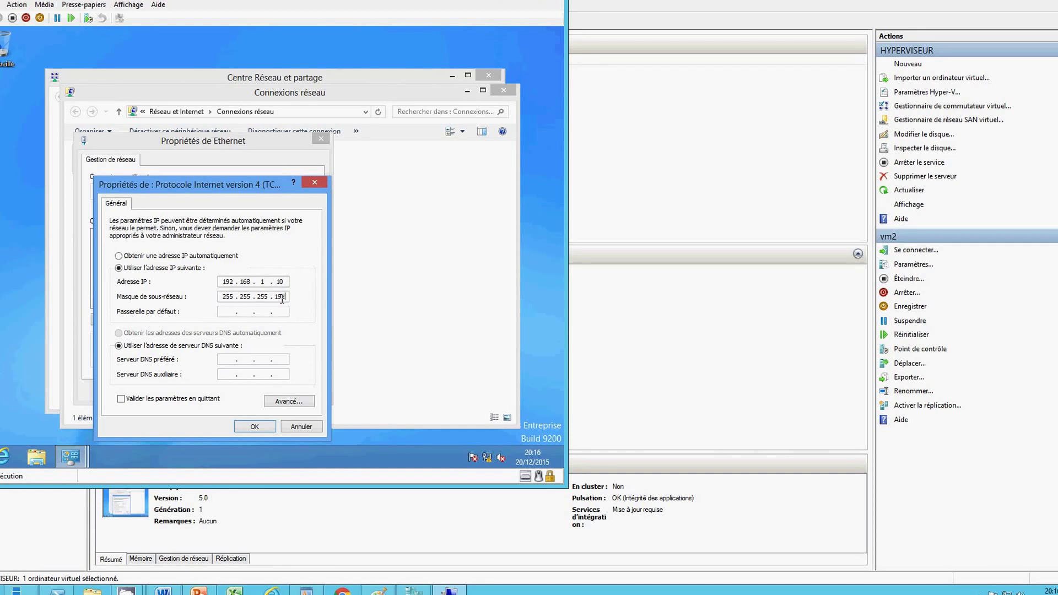
pyautogui.write('2')
pyautogui.hotkey('alt', 'Tab')
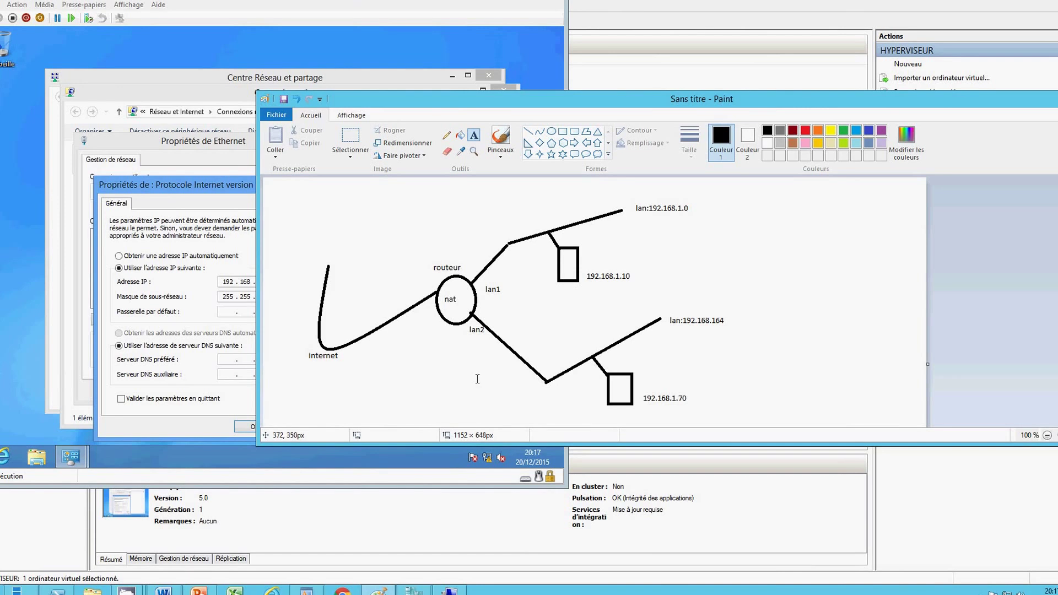
pyautogui.click(473, 138)
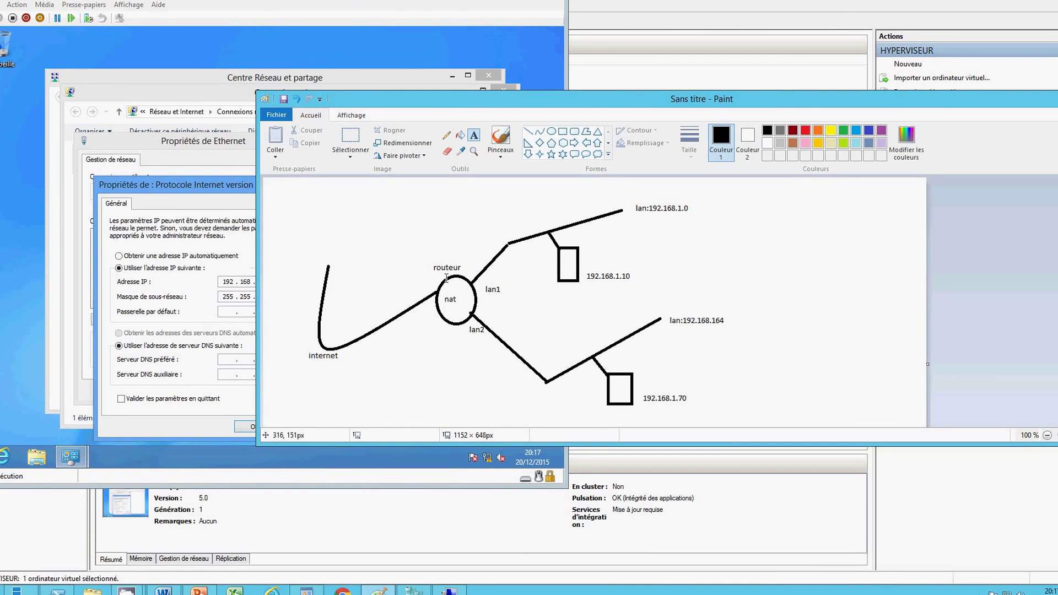
pyautogui.click(445, 401)
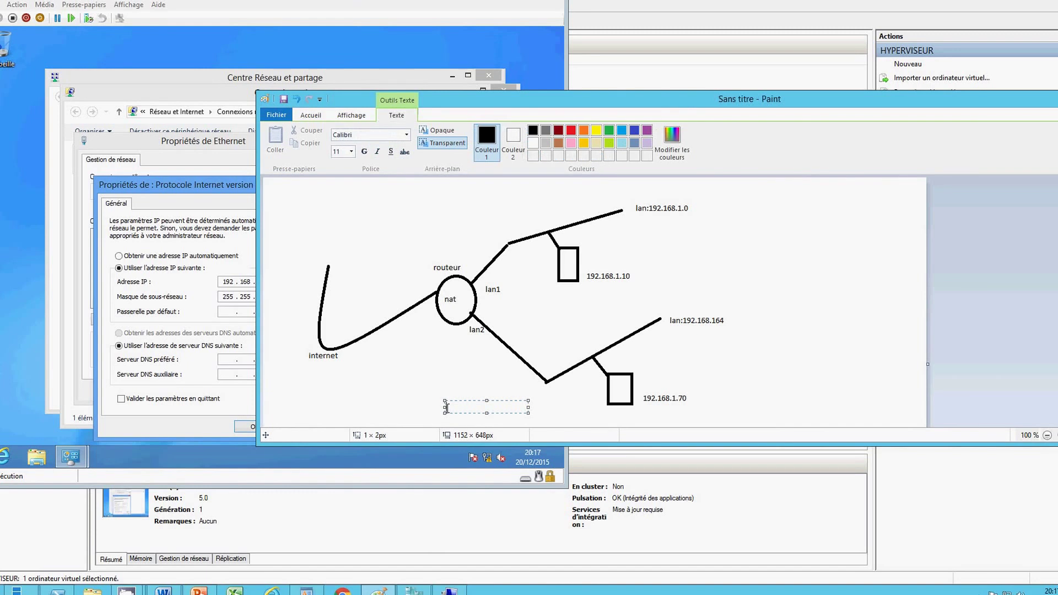
pyautogui.write('www.monip.com')
pyautogui.click(462, 392)
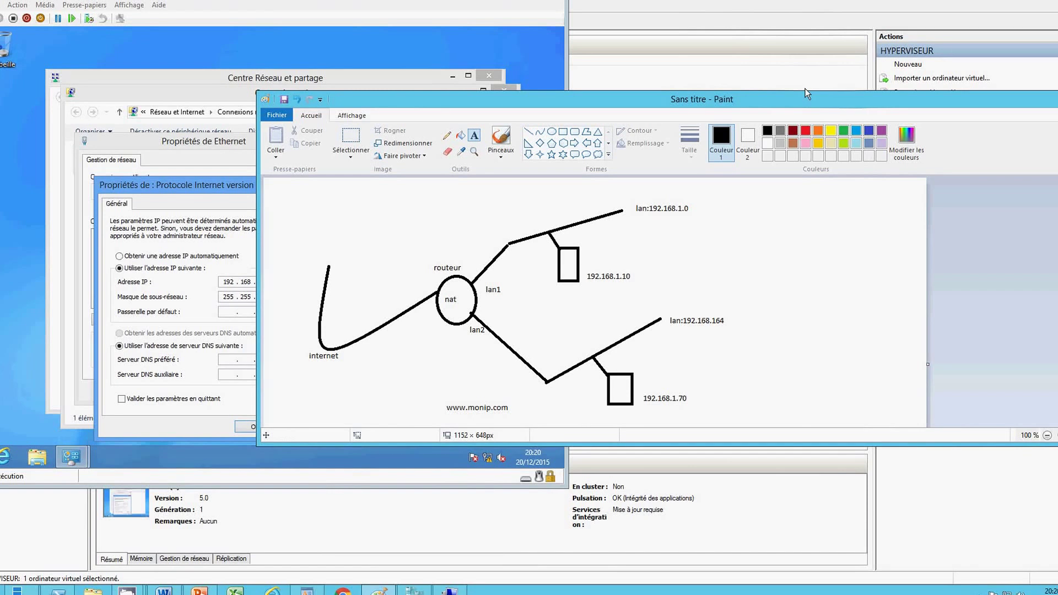
# - Minimize the Paint sketch, the vm2 and Hyper-V windows, and the WordPad subnet document to clear the desktop
pyautogui.moveTo(848, 101); pyautogui.dragTo(797, 92)
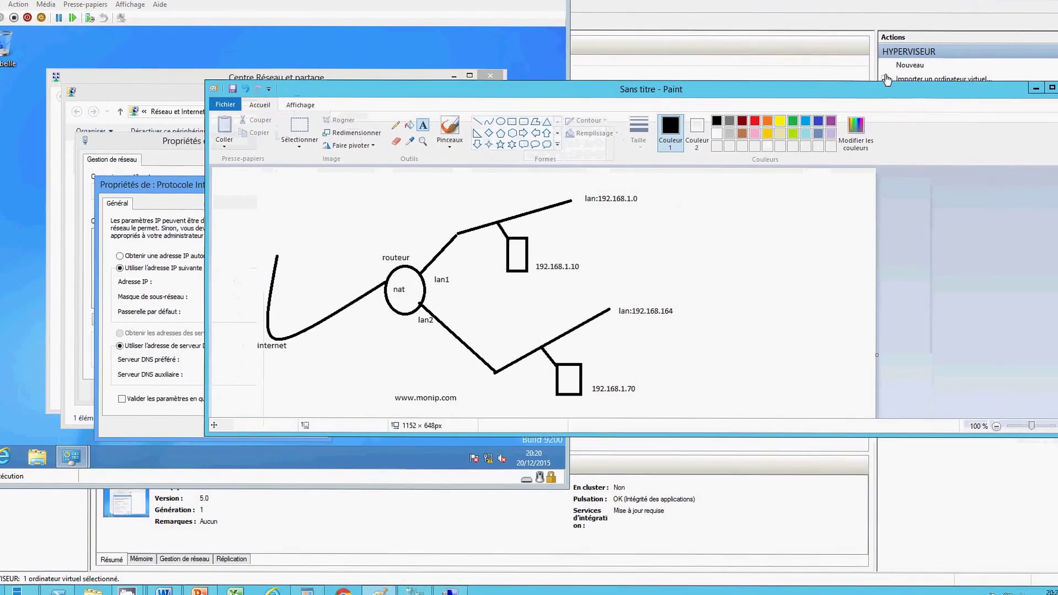
pyautogui.click(1035, 88)
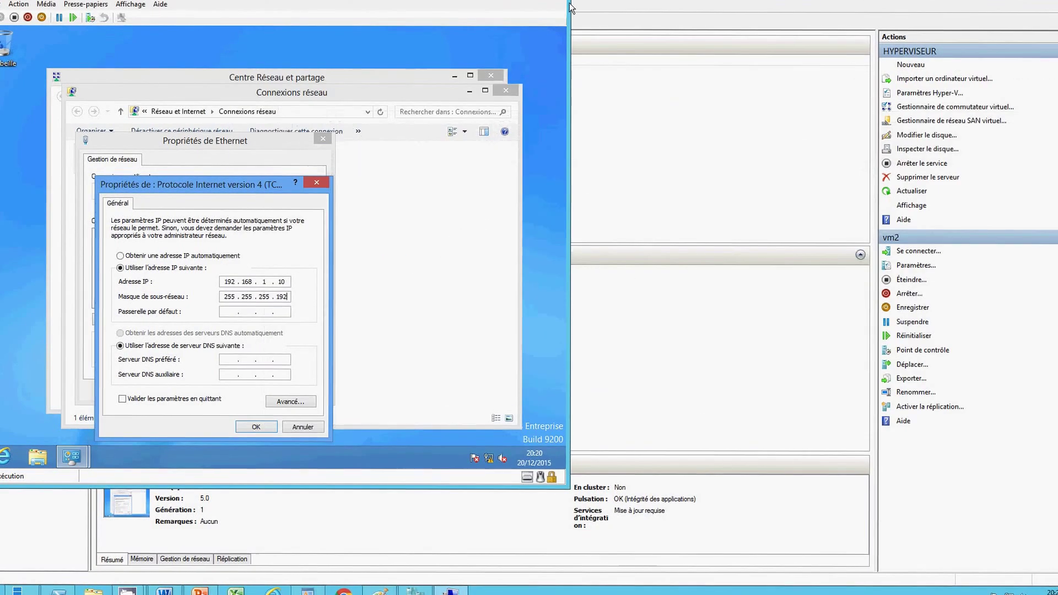
pyautogui.click(518, 1)
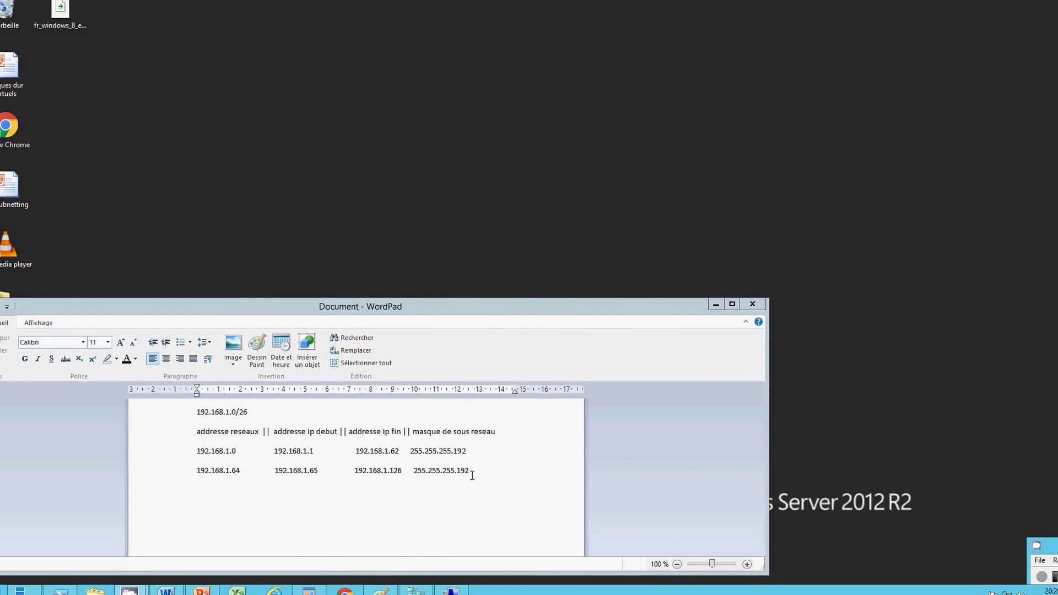
pyautogui.click(715, 305)
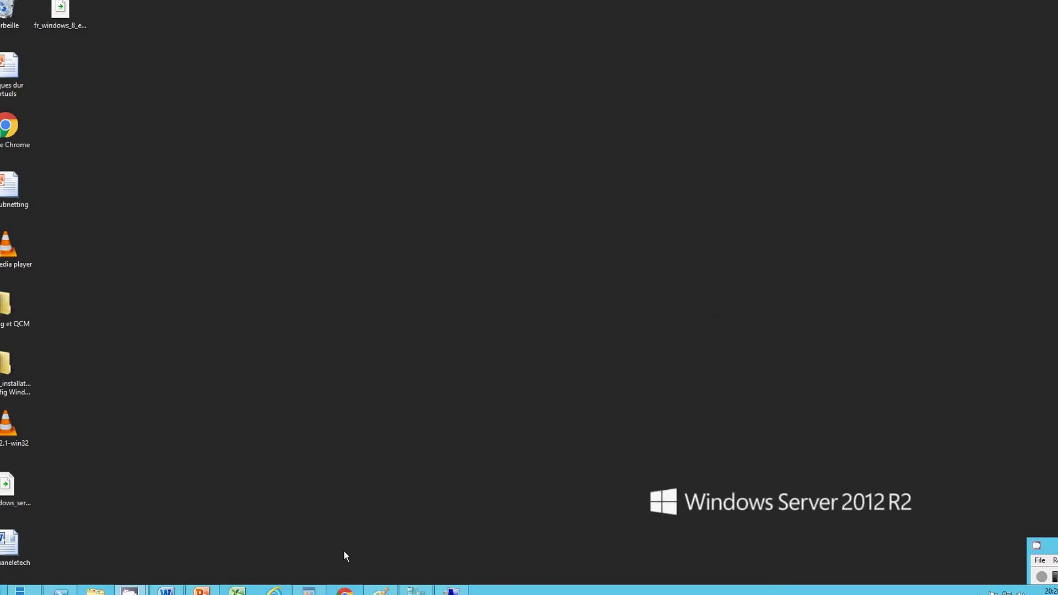
# - Switch to the IPV4subnetting presentation in PowerPoint and the Word document with the YouTube and Twitter details, minimizing each after viewing
pyautogui.click(202, 590)
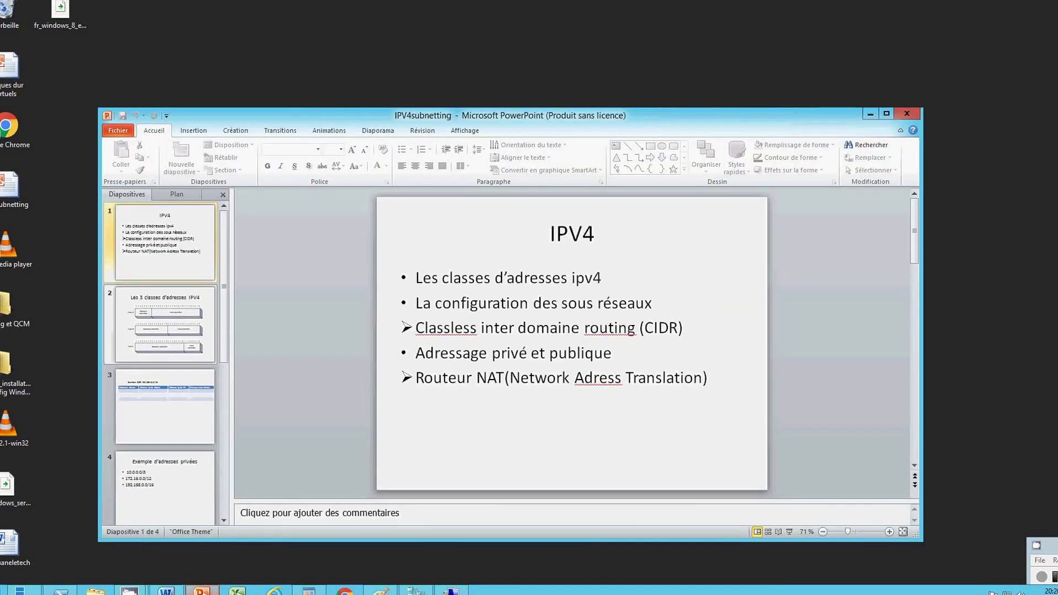
pyautogui.click(202, 590)
pyautogui.click(165, 590)
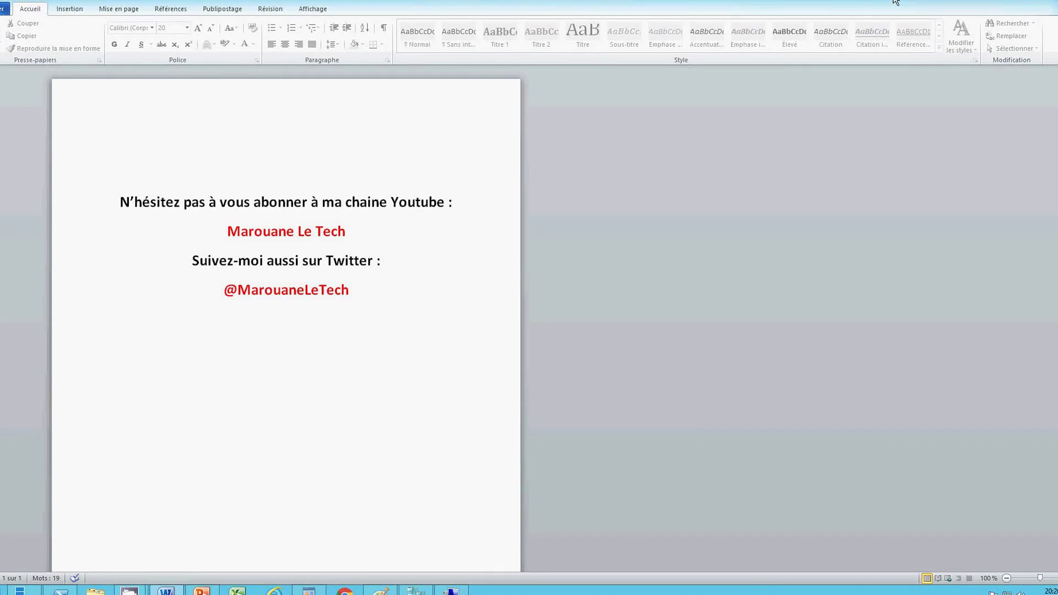
pyautogui.click(1019, 3)
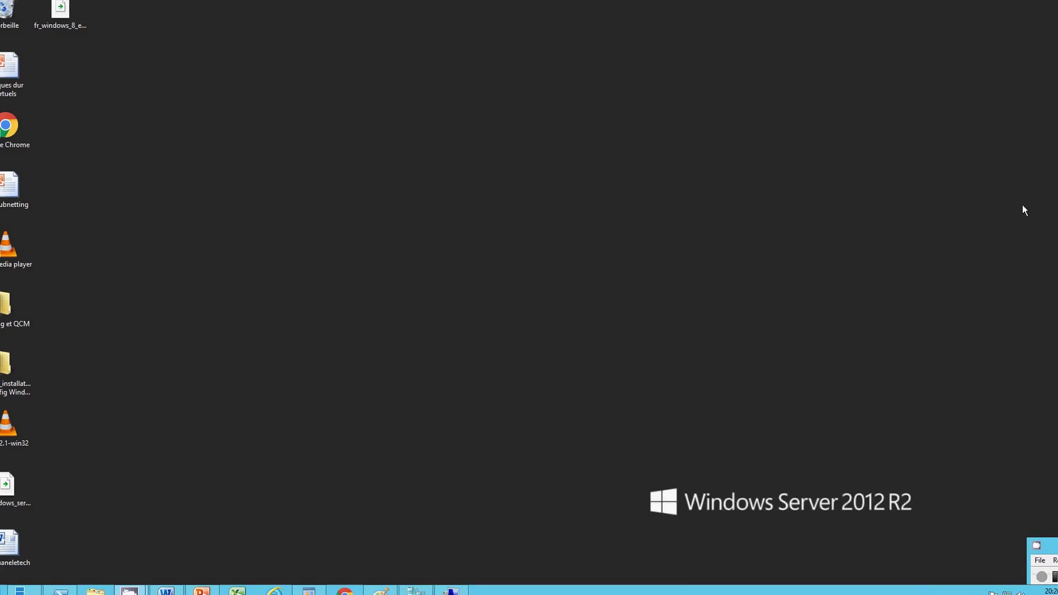